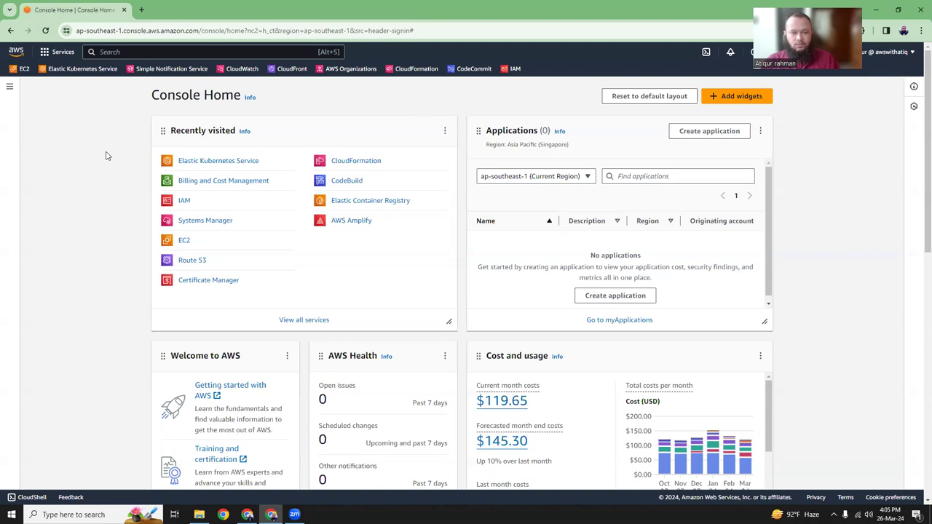
Find EC2 in the AWS services, go to its Instances page and start launching a new instance.
left_click(152, 51)
type("ec")
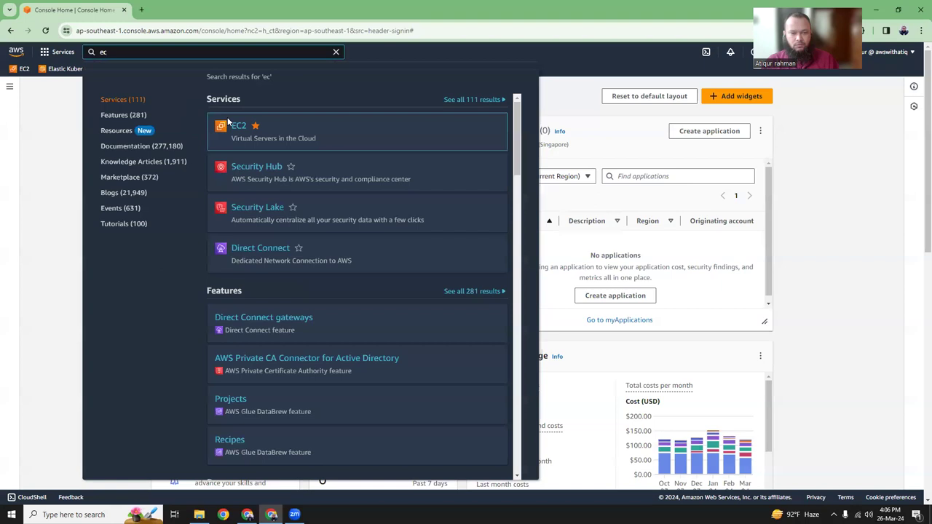
mouse_move(230, 124)
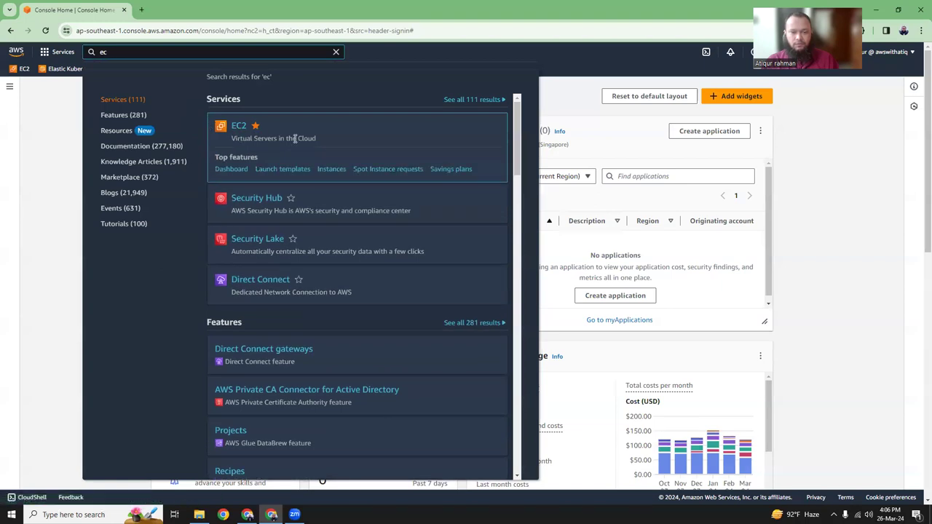
left_click(328, 169)
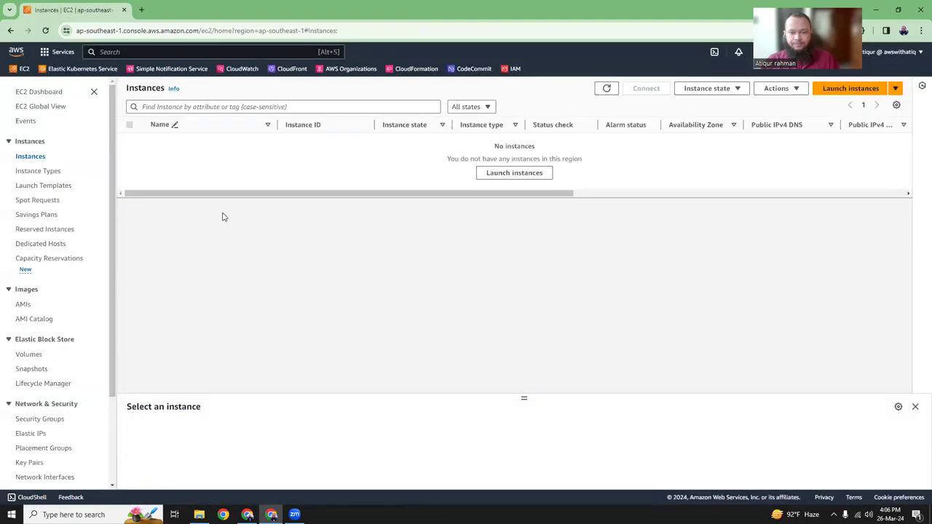
left_click(514, 173)
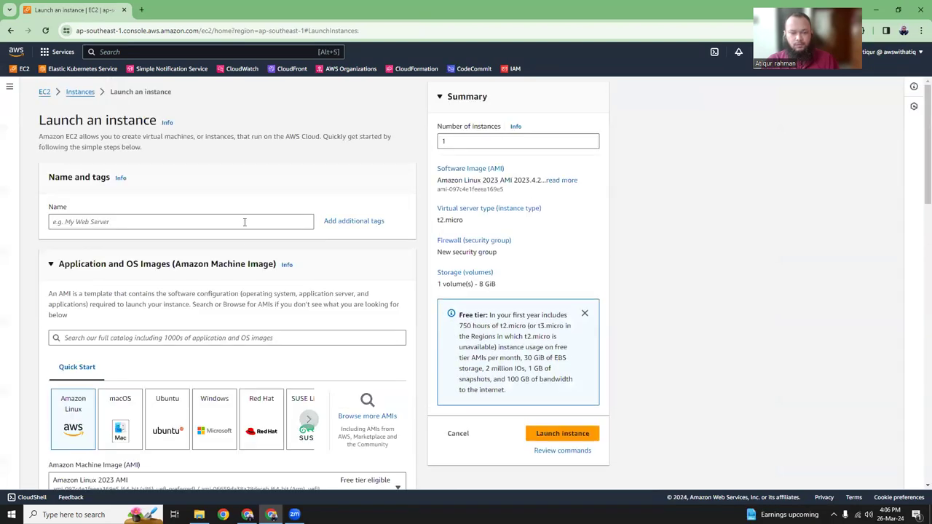
Name the new instance ssl and keep Amazon Linux 2023 AMI as its machine image.
left_click(245, 222)
type("ssl")
left_click(688, 267)
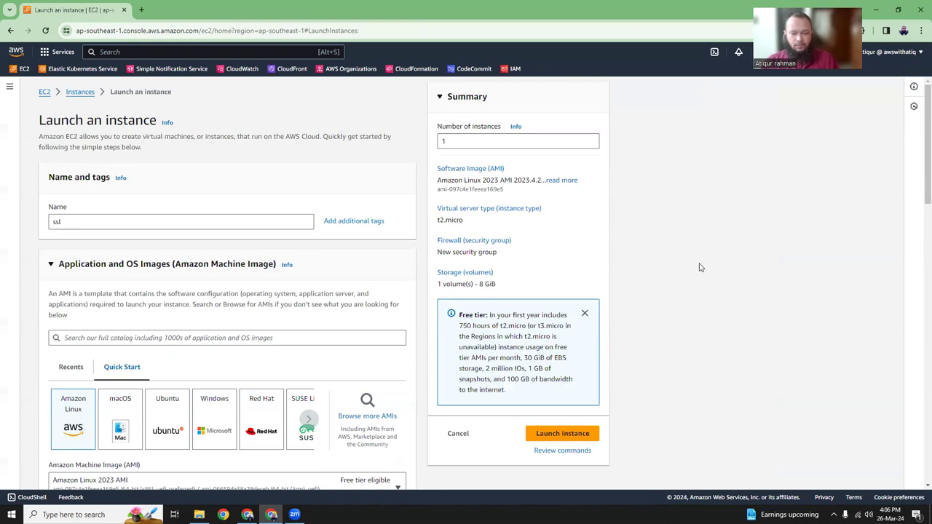
scroll(695, 267, "down", 3)
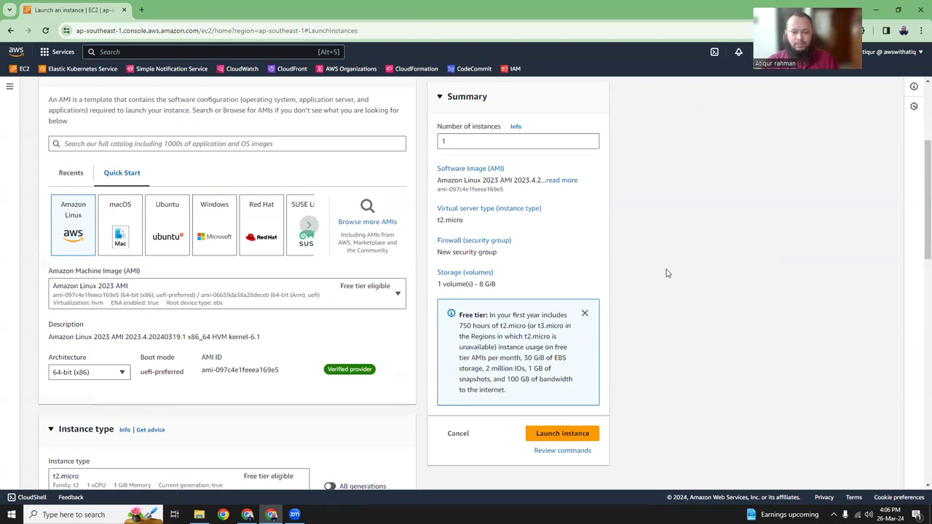
left_click(397, 294)
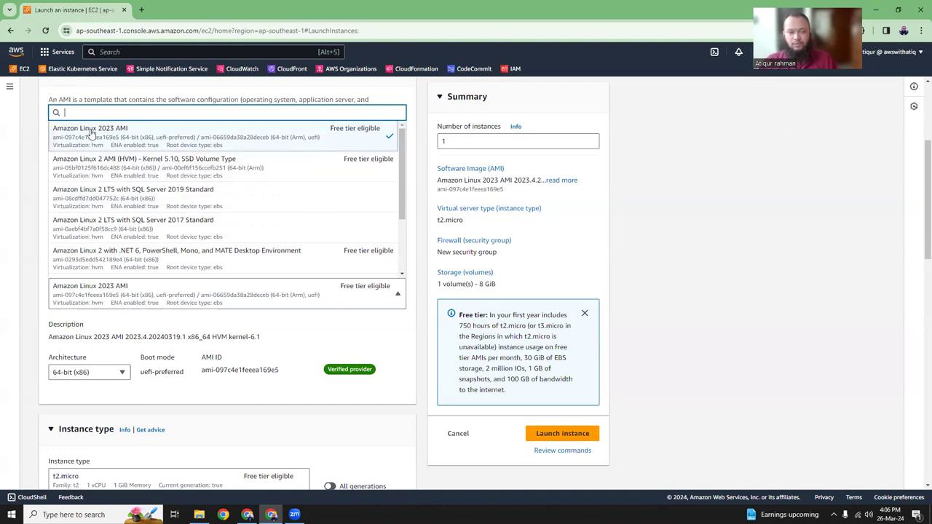
left_click(674, 210)
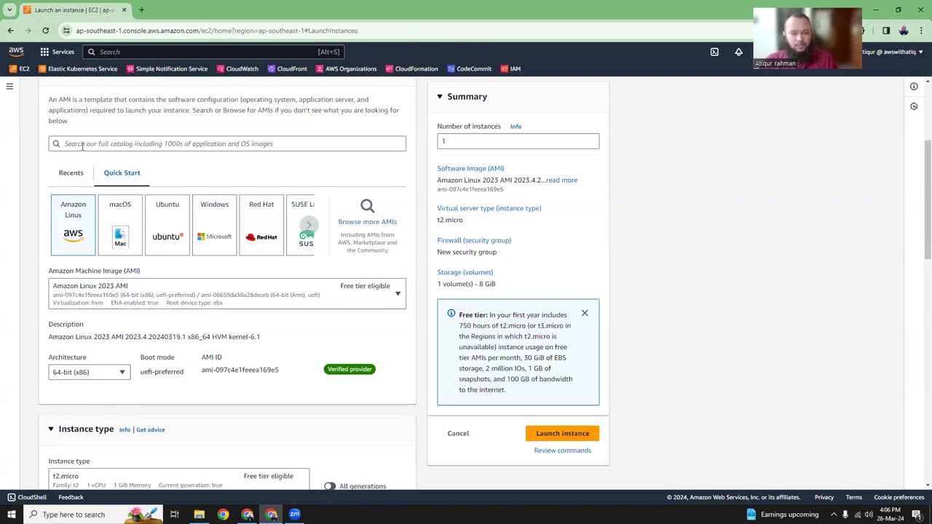
Keep the t2.micro instance type and assign an existing key pair for login.
scroll(178, 297, "down", 3)
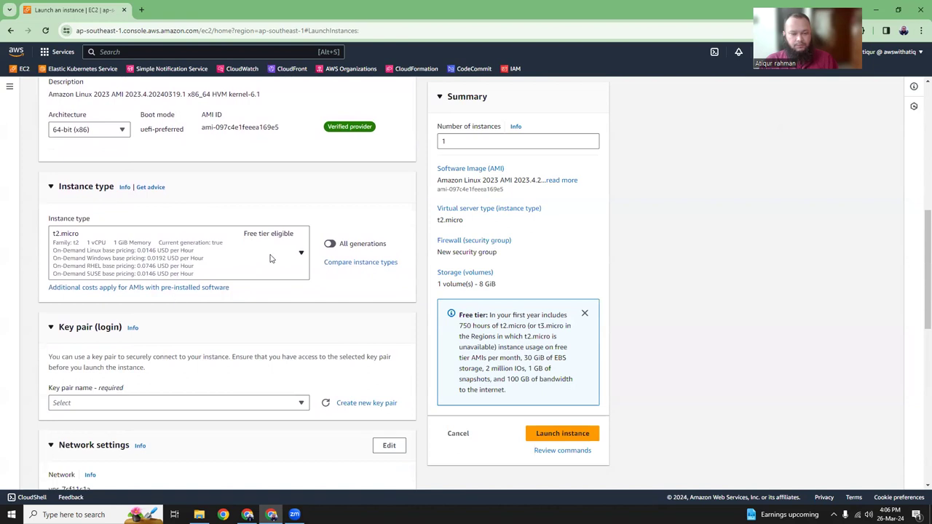
scroll(155, 256, "down", 2)
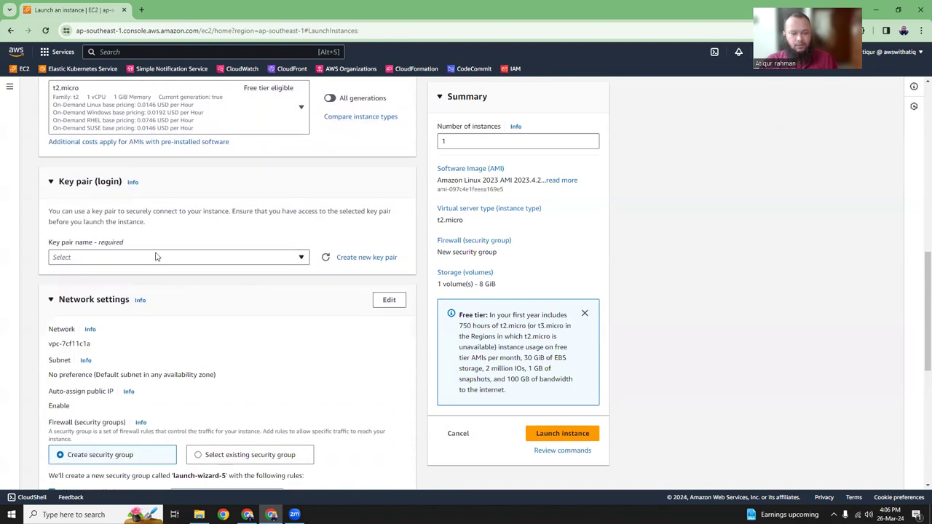
left_click(155, 258)
left_click(131, 352)
Use the existing security group launch-wizard-3 for the instance's network settings.
scroll(186, 334, "down", 3)
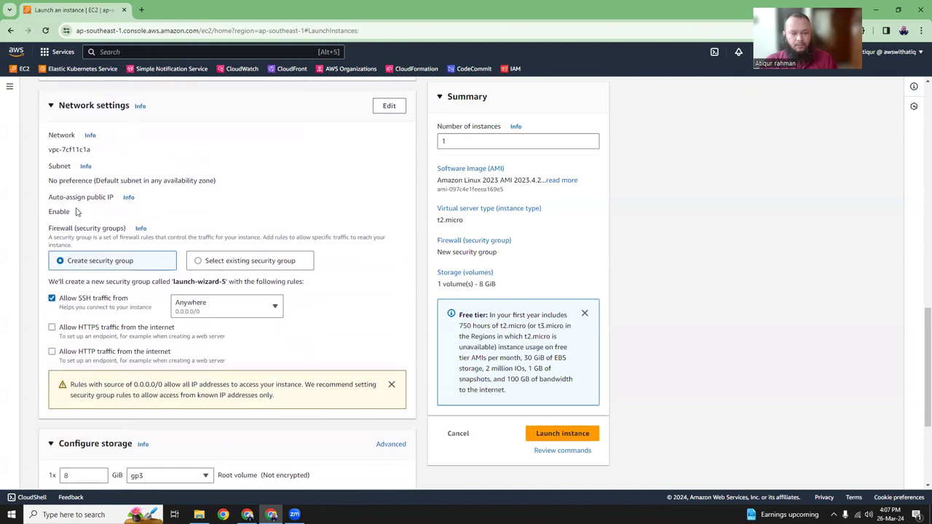
left_click(226, 263)
left_click(153, 298)
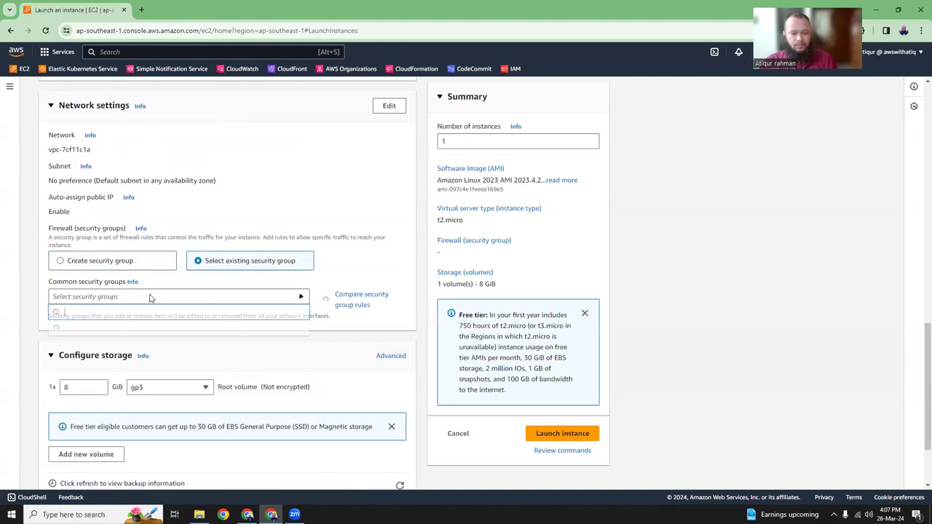
left_click(145, 332)
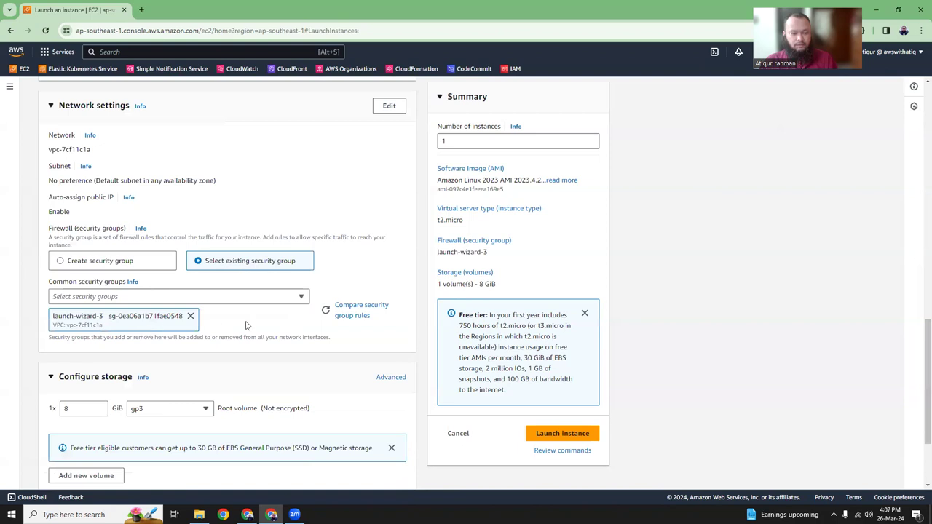
Expand the advanced details and set the IAM instance profile to ec2role.
scroll(246, 326, "down", 2)
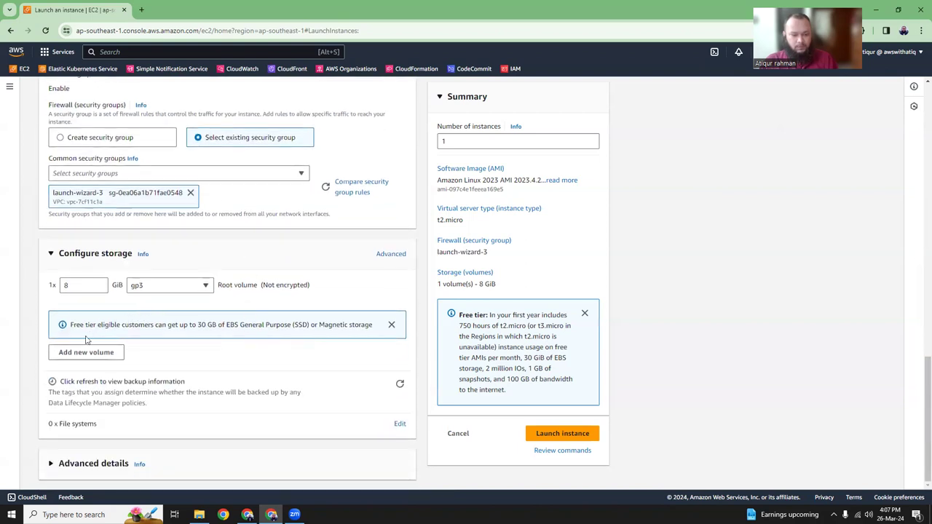
left_click(77, 463)
scroll(186, 383, "down", 4)
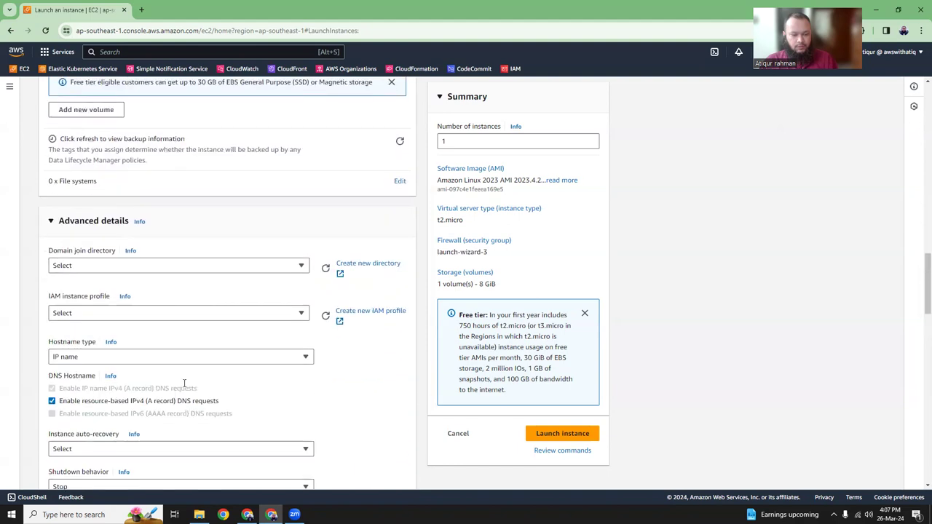
left_click_drag(49, 249, 95, 252)
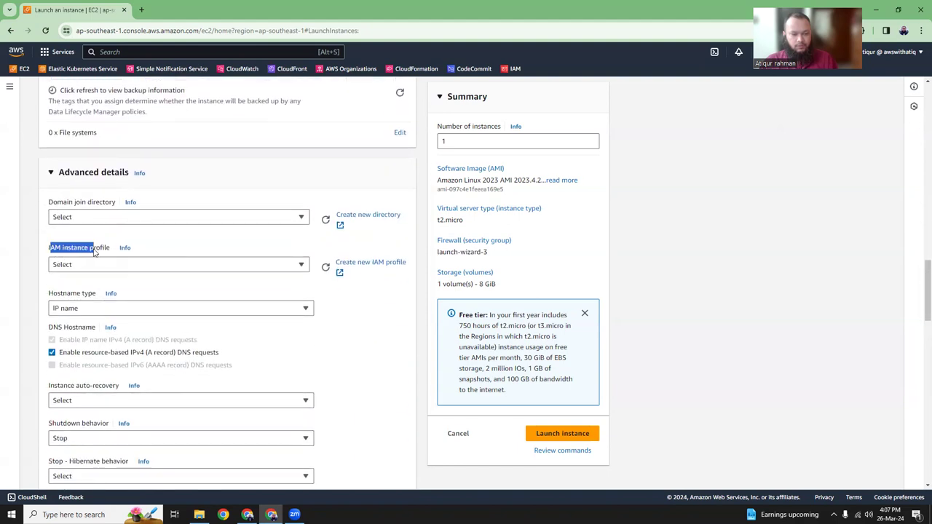
left_click(93, 266)
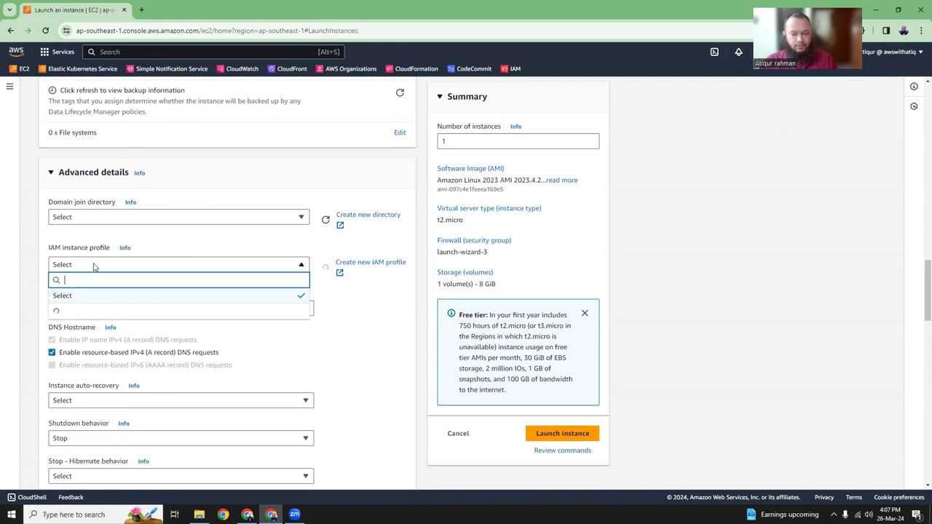
left_click(102, 358)
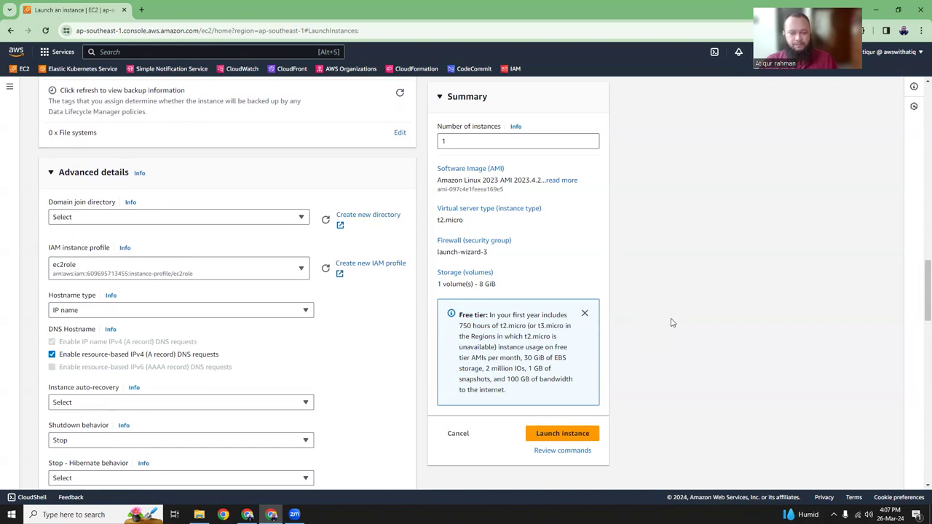
Review the remaining configuration and launch the instance.
scroll(285, 260, "down", 10)
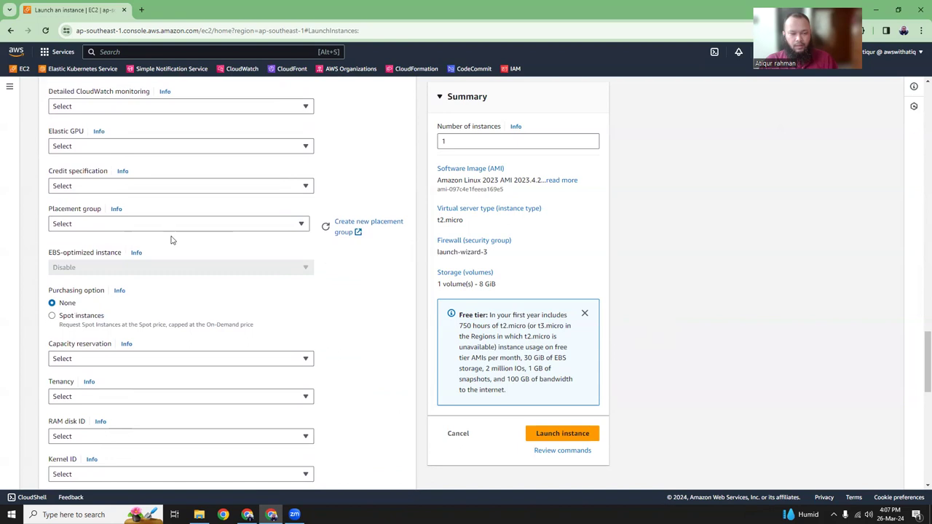
scroll(254, 377, "up", 15)
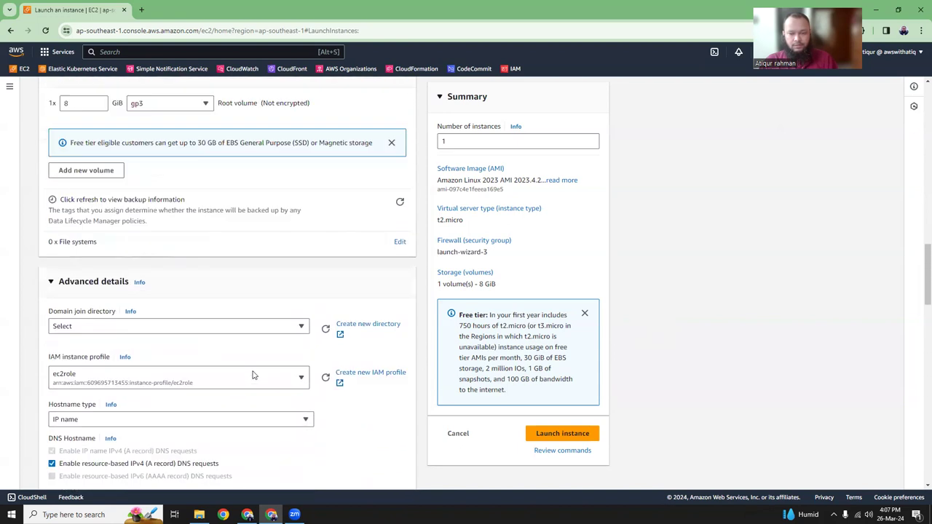
scroll(254, 375, "up", 3)
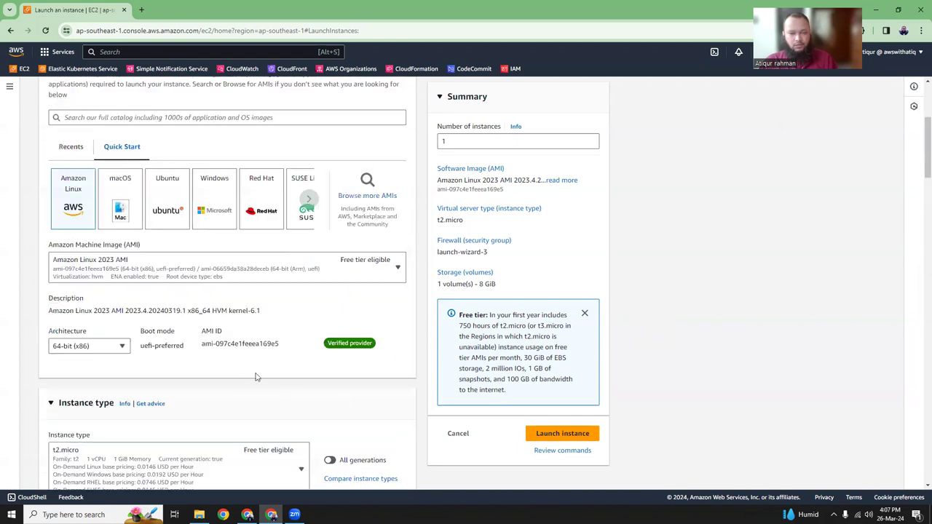
left_click(594, 434)
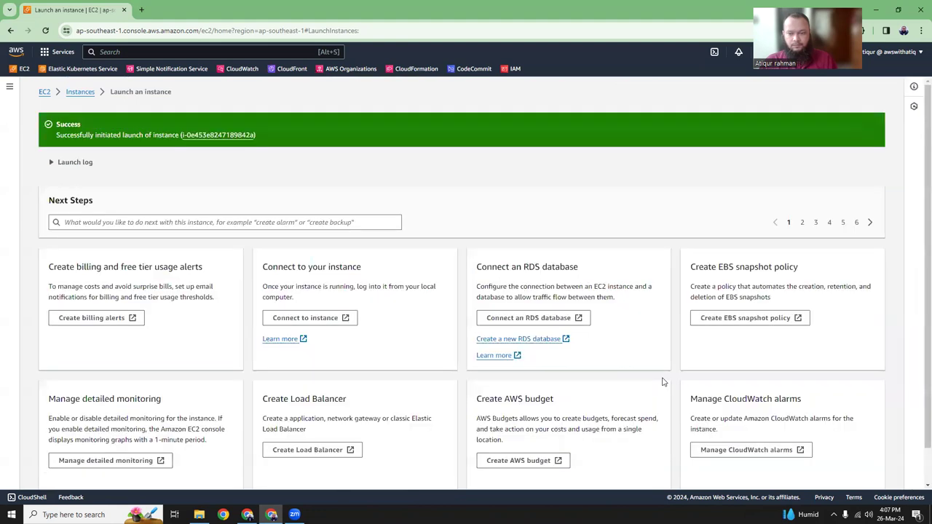
Open the newly launched instance's summary page and close the leftover launch page.
left_click(217, 135)
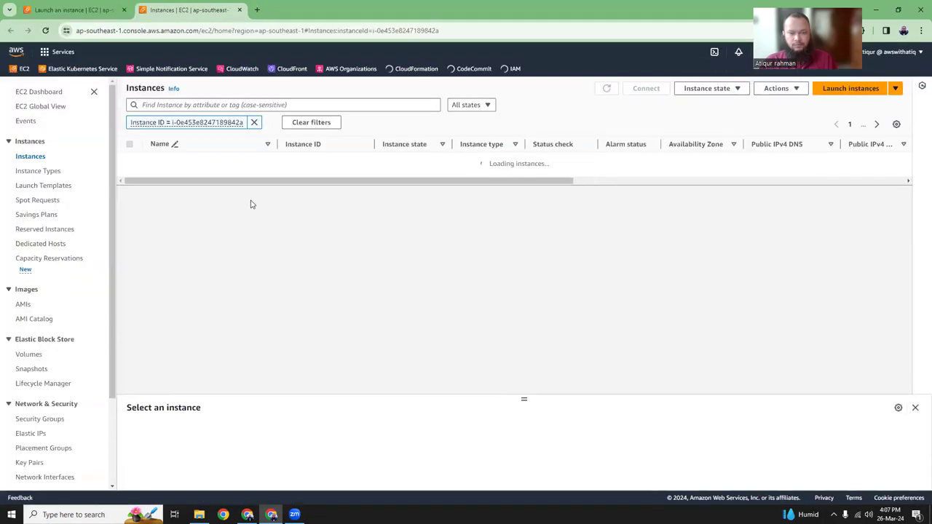
left_click(321, 161)
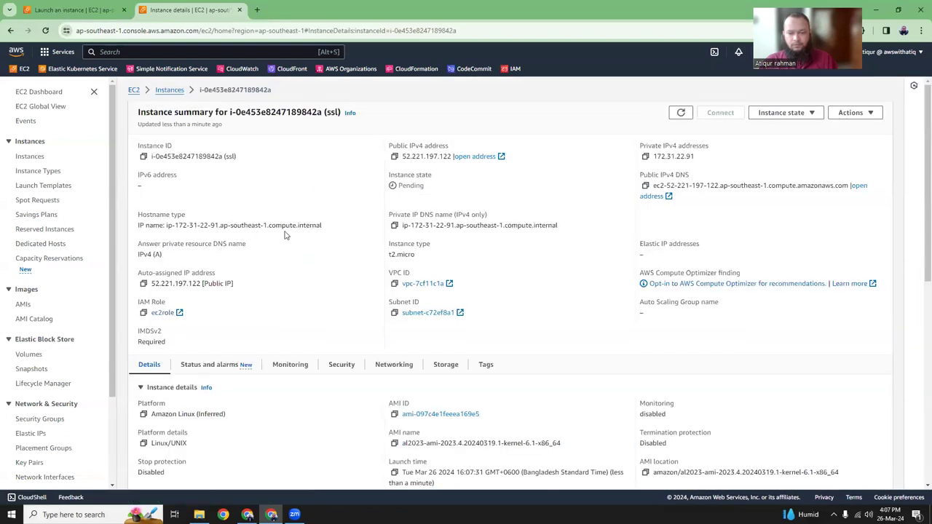
left_click(123, 10)
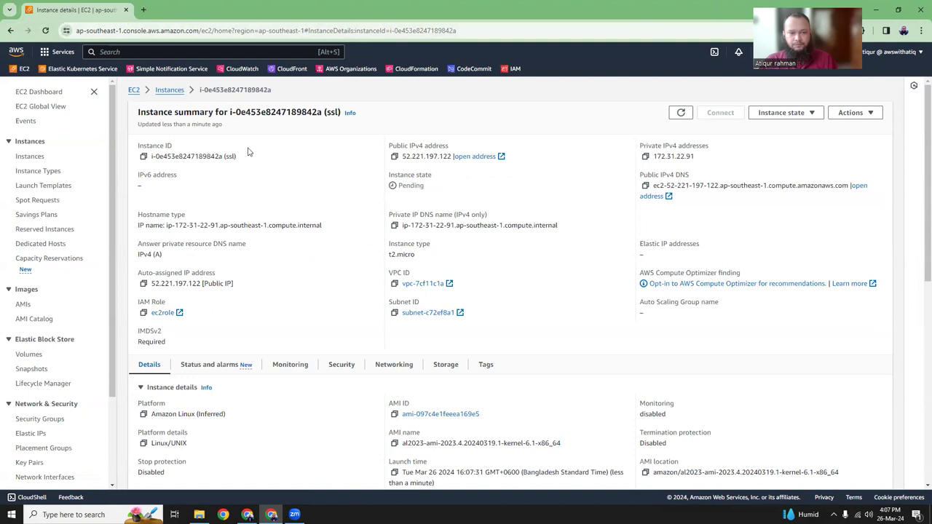
Switch to the browser window with the Amazon Linux 2023 SSL guide and review its prerequisites, Apache installation and Certbot sections.
mouse_move(248, 514)
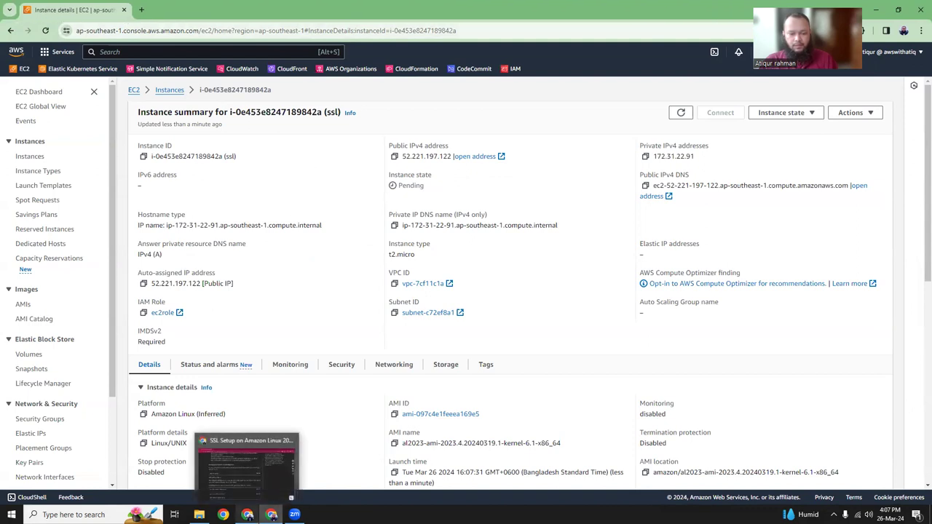
left_click(240, 466)
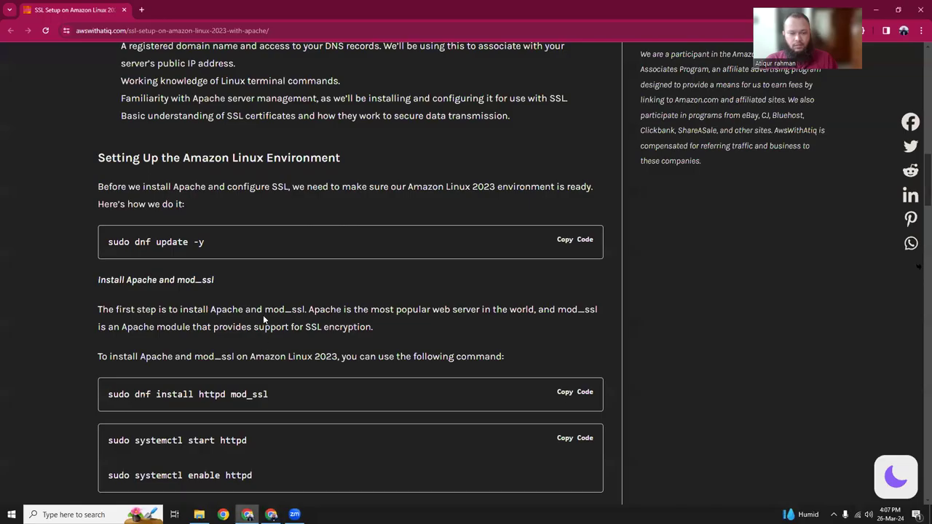
scroll(263, 314, "up", 3)
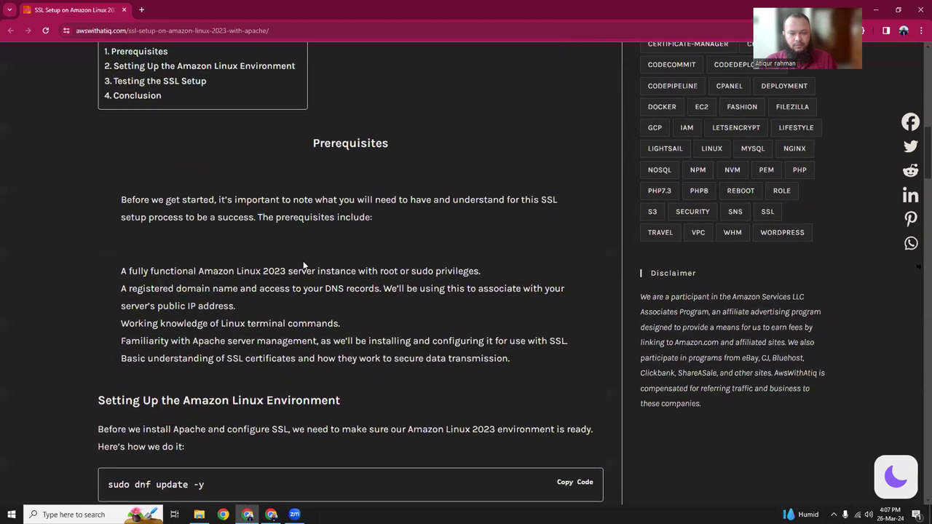
scroll(291, 261, "down", 3)
scroll(315, 279, "down", 1)
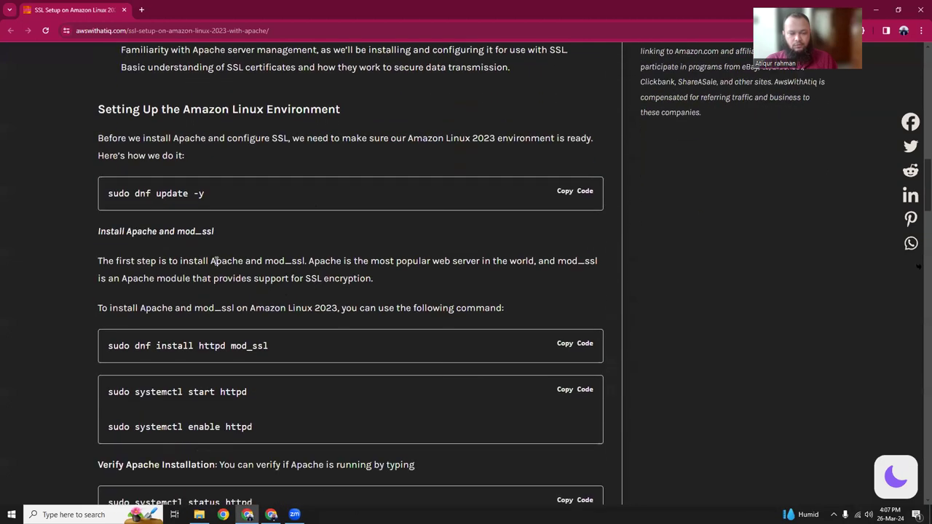
scroll(294, 275, "down", 7)
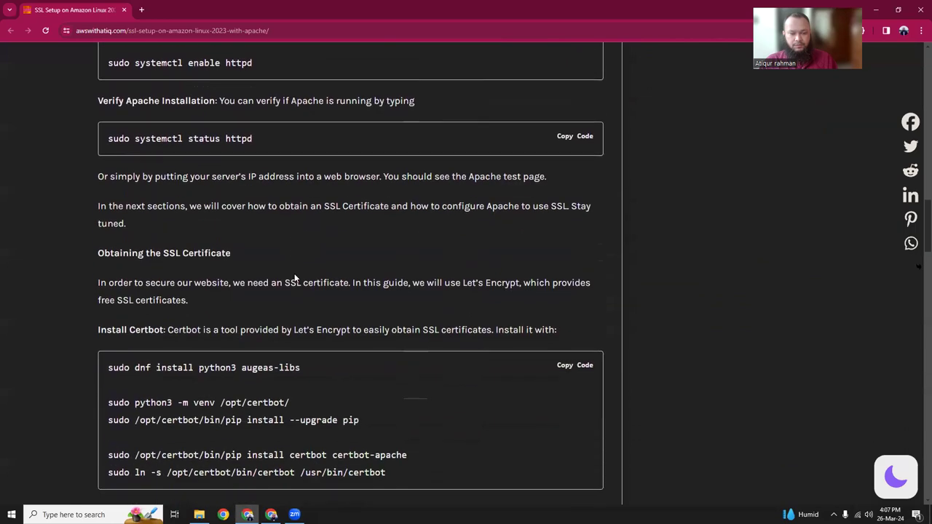
scroll(294, 274, "up", 10)
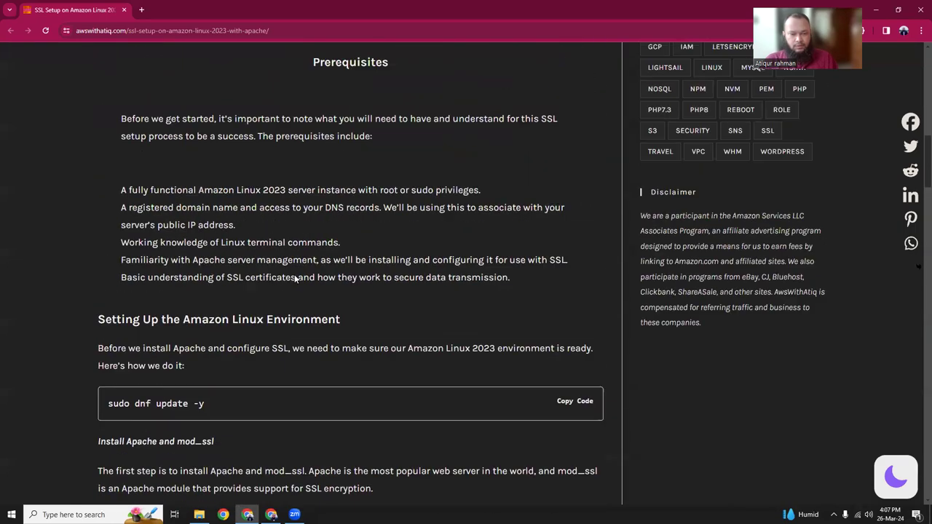
scroll(294, 278, "up", 2)
scroll(294, 275, "down", 3)
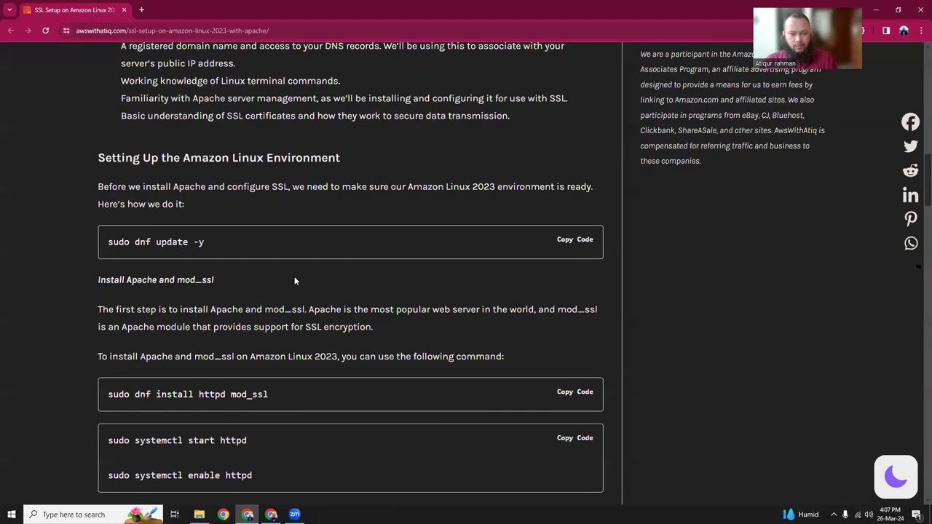
Select the sudo dnf update -y command in the guide and switch back to the AWS console window.
key("ctrl+minus")
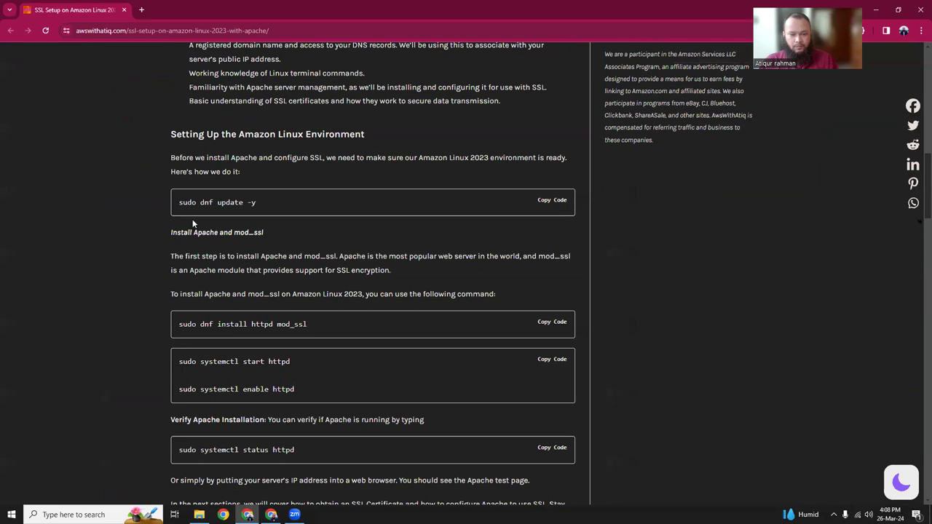
left_click_drag(179, 204, 282, 210)
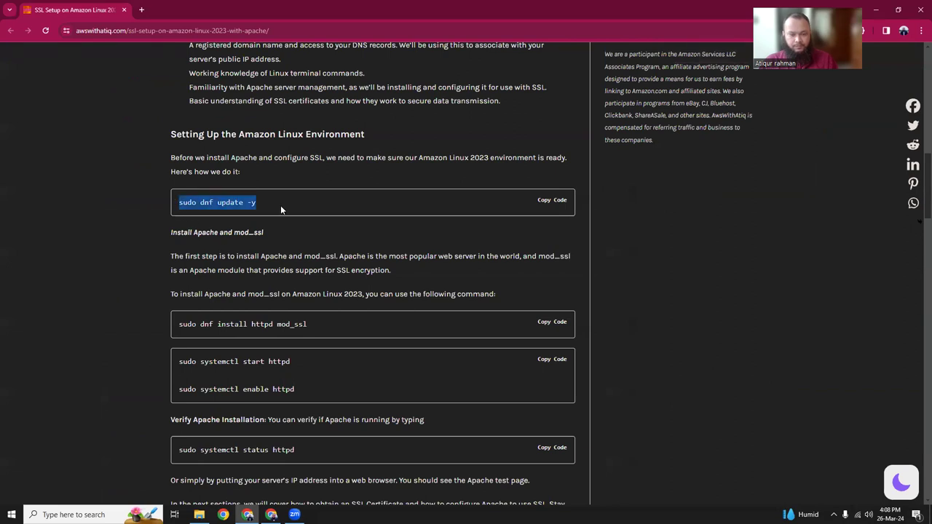
left_click(271, 515)
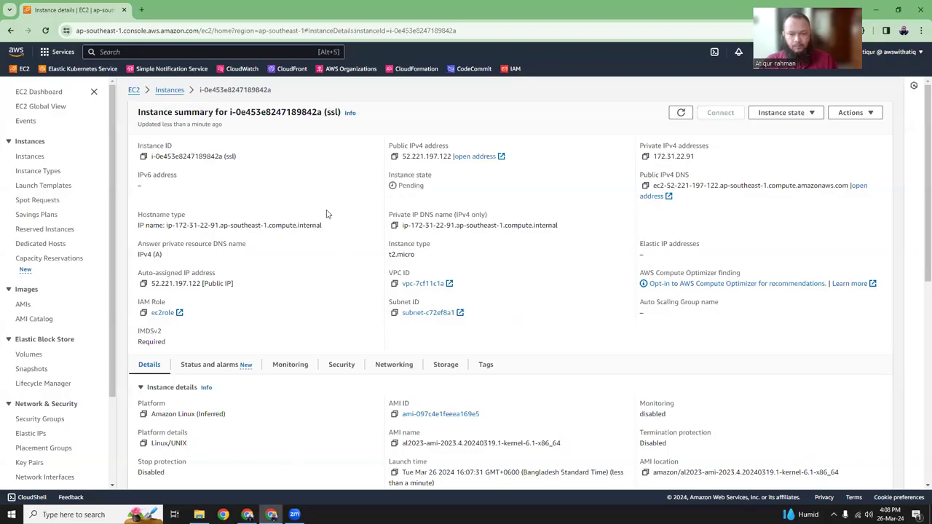
Refresh the instance summary and try to connect to the instance through Session Manager, closing the failed session page.
left_click(681, 113)
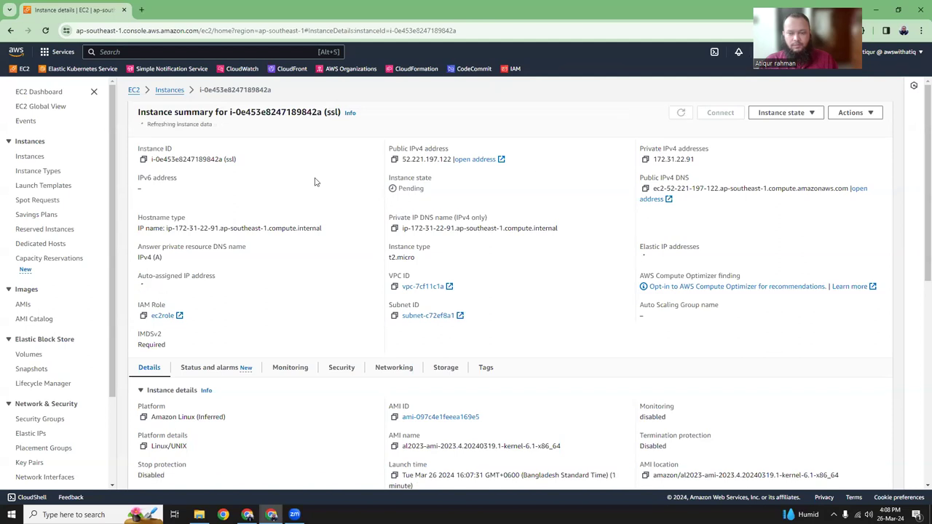
left_click(46, 29)
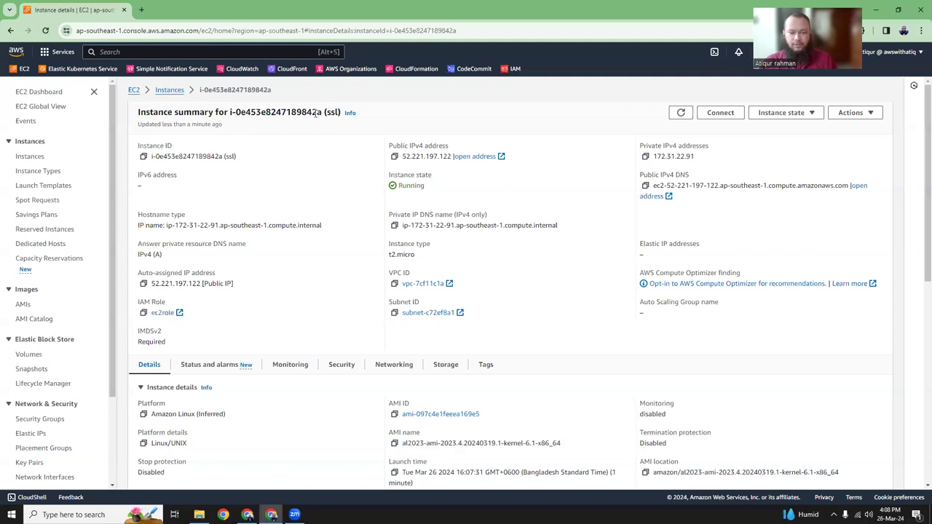
left_click(722, 113)
left_click(418, 282)
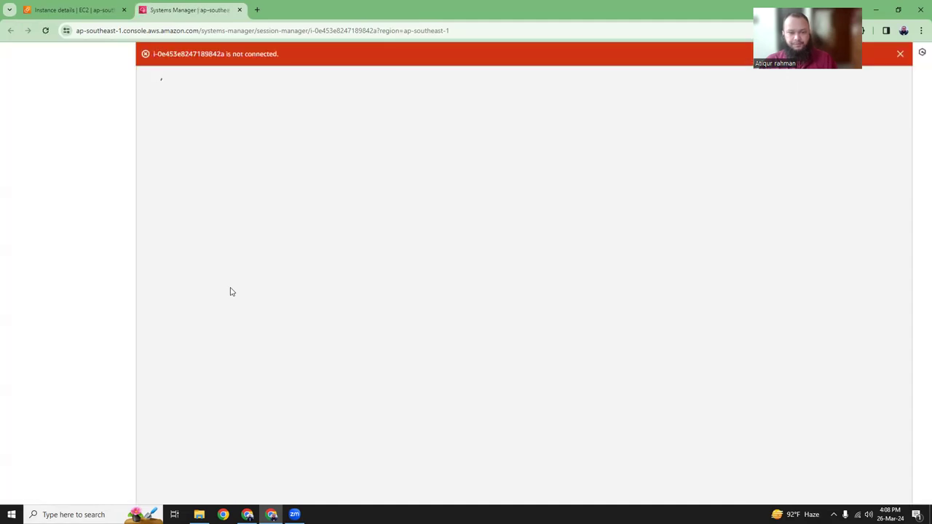
left_click(240, 10)
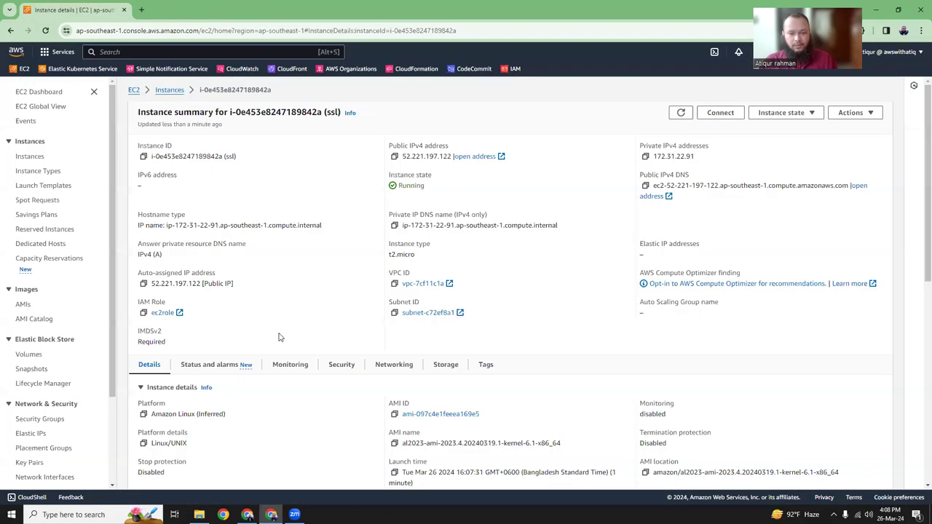
Recheck the instance's Session Manager connection page, reload it and return to the instance summary.
left_click(719, 113)
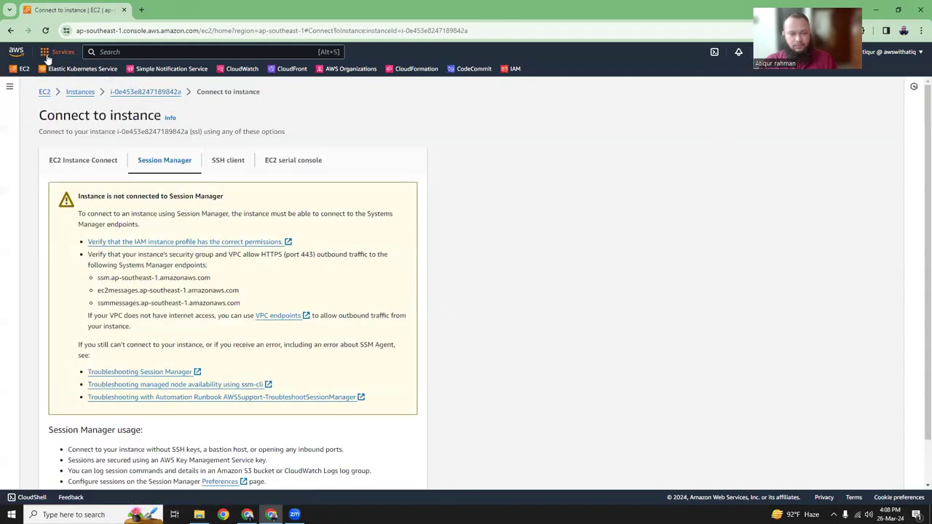
left_click(45, 30)
left_click(158, 93)
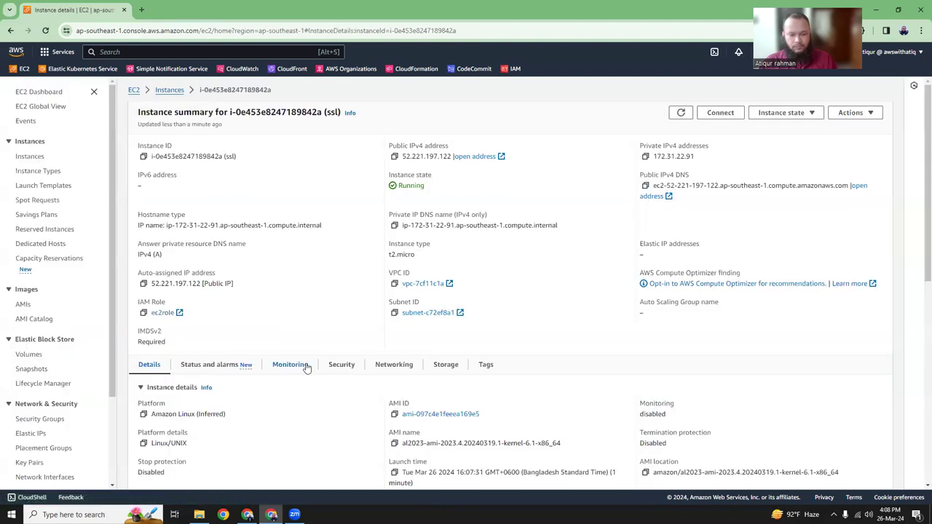
Examine the instance's security group rules, especially the inbound port ranges from 443 to 22.
left_click(339, 365)
scroll(339, 368, "down", 5)
scroll(339, 369, "down", 1)
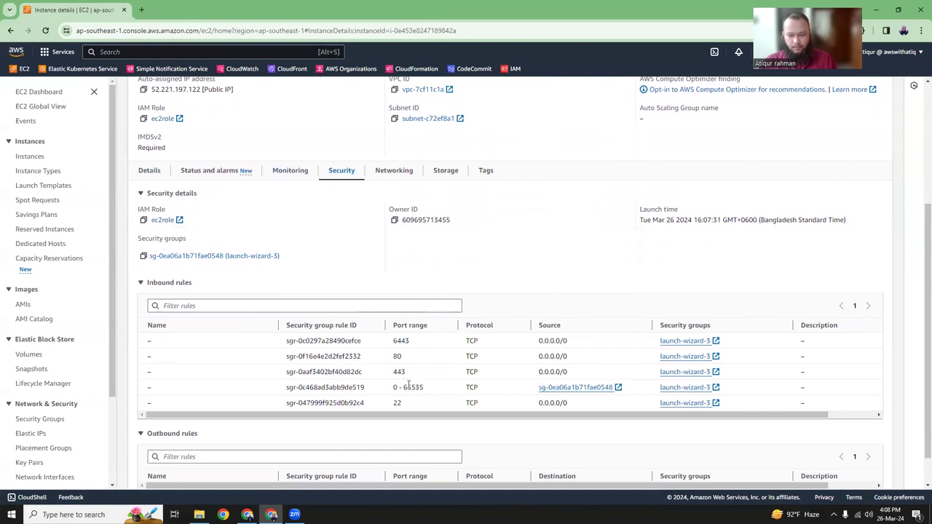
left_click_drag(393, 374, 431, 406)
left_click(431, 405)
scroll(437, 385, "down", 1)
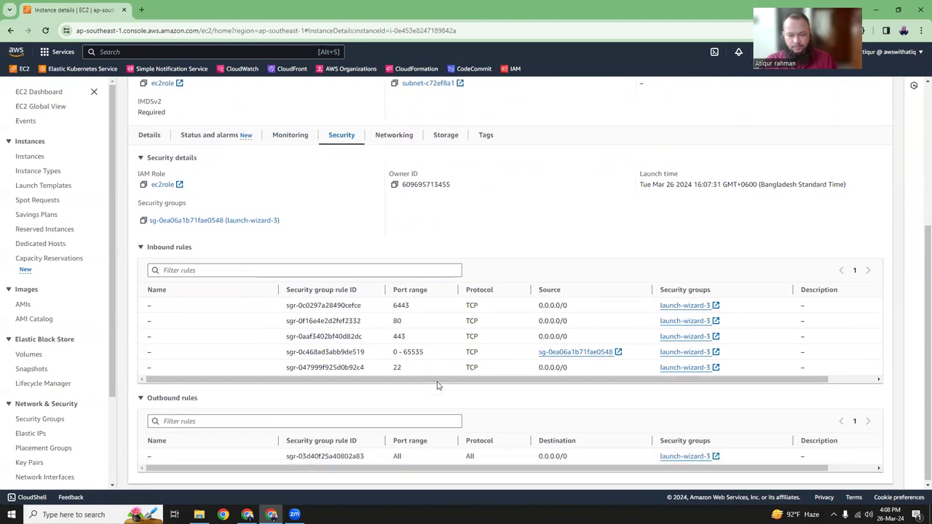
scroll(437, 385, "up", 3)
scroll(437, 385, "up", 1)
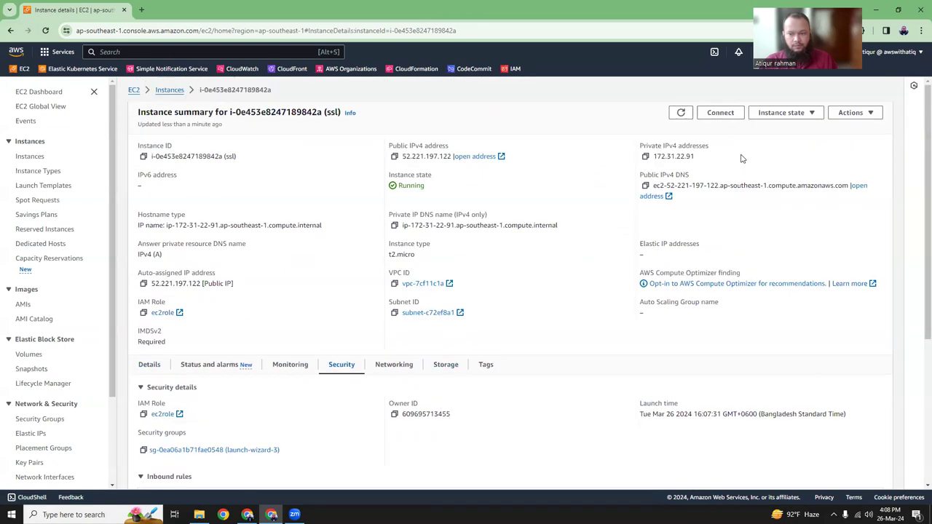
Open the instance's connection page, then return to its security details and check the attached IAM role.
left_click(732, 116)
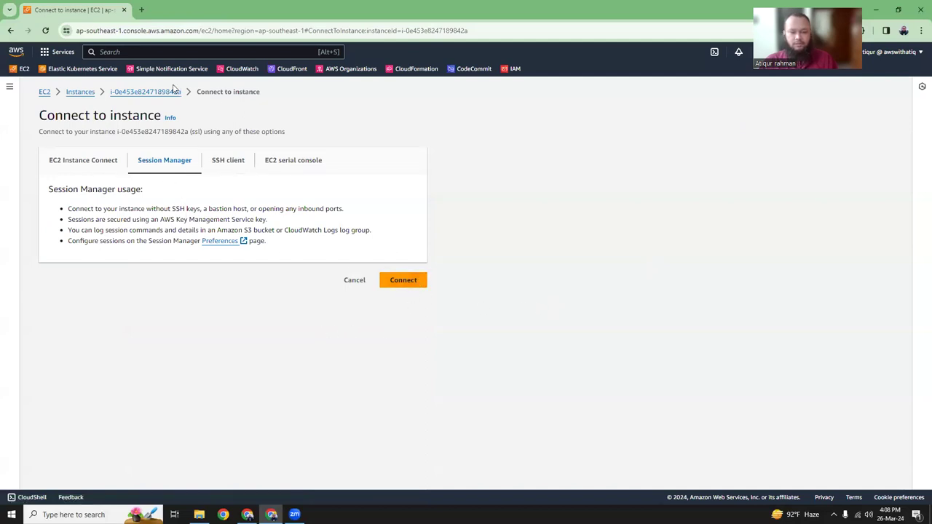
left_click(153, 92)
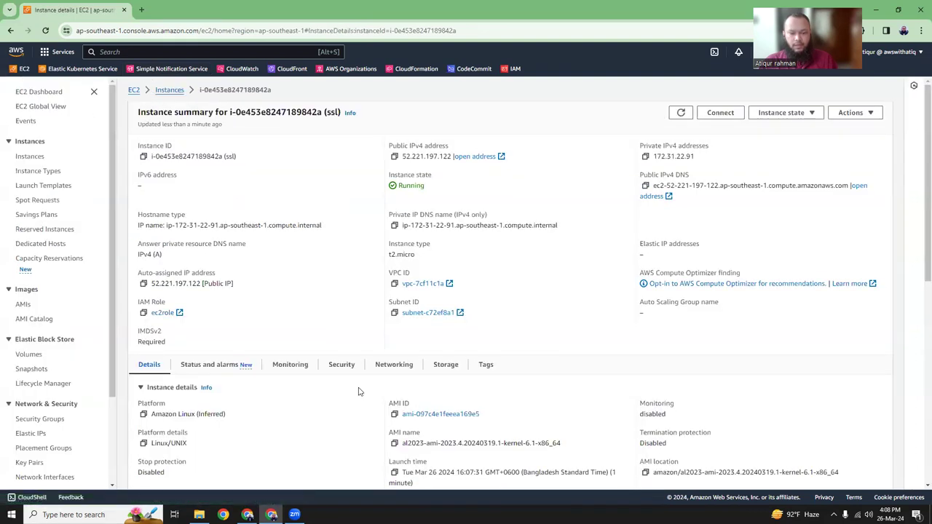
left_click(348, 366)
scroll(233, 313, "down", 2)
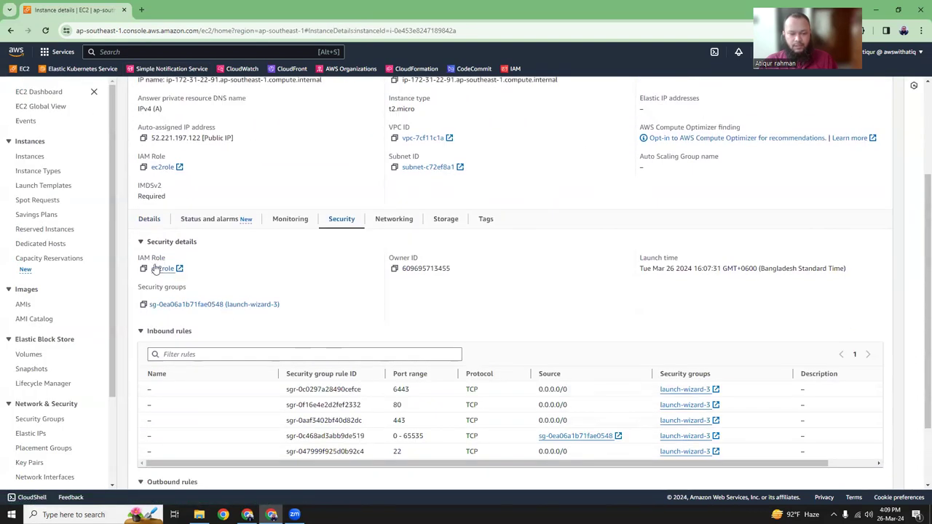
left_click_drag(140, 258, 166, 263)
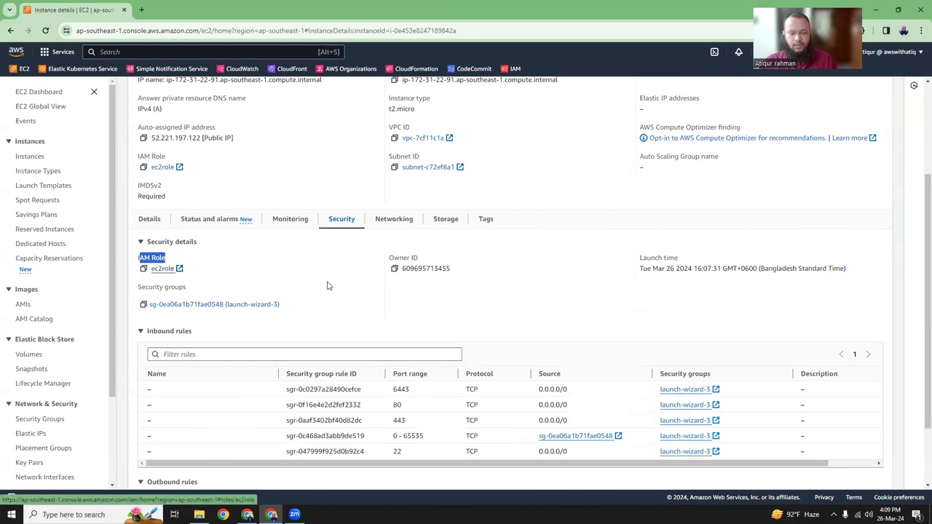
scroll(231, 270, "up", 2)
Connect to the instance through Session Manager and switch to the root user with sudo su.
left_click(710, 118)
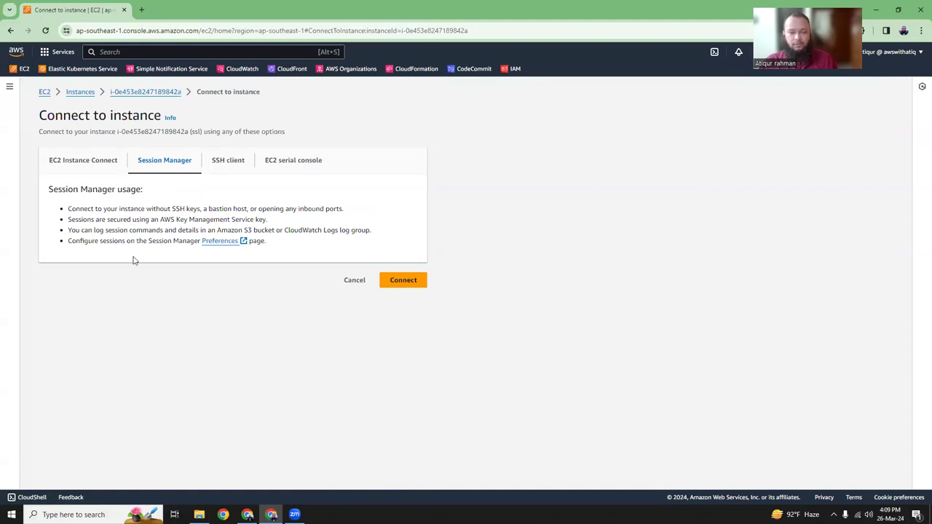
left_click(411, 285)
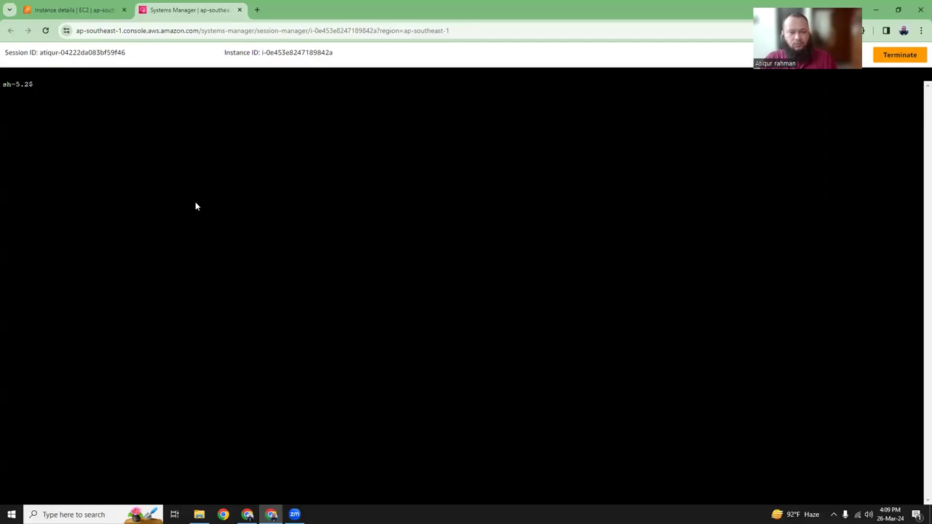
type("o su")
key("Return")
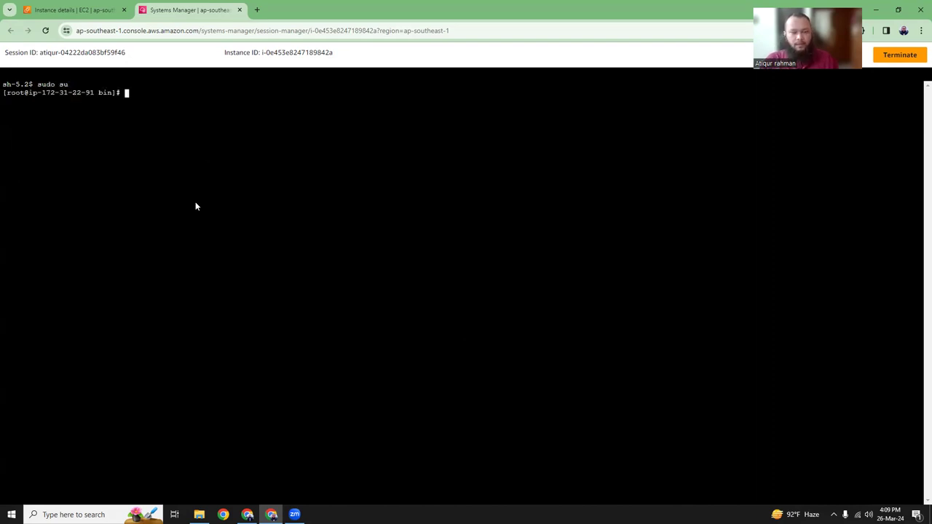
Enlarge the terminal text and run the copied sudo dnf update -y command.
key("ctrl+plus")
key("ctrl+plus")
key("ctrl+plus")
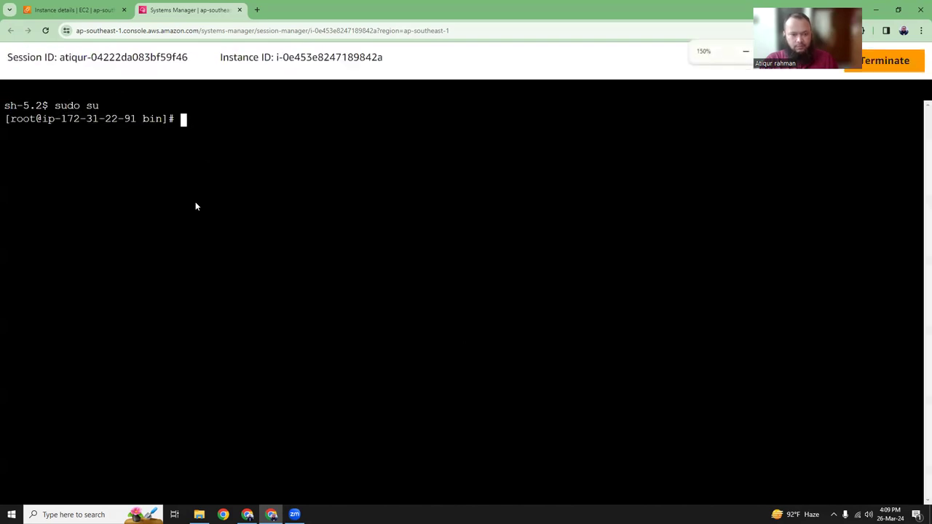
key("ctrl+plus")
right_click(336, 192)
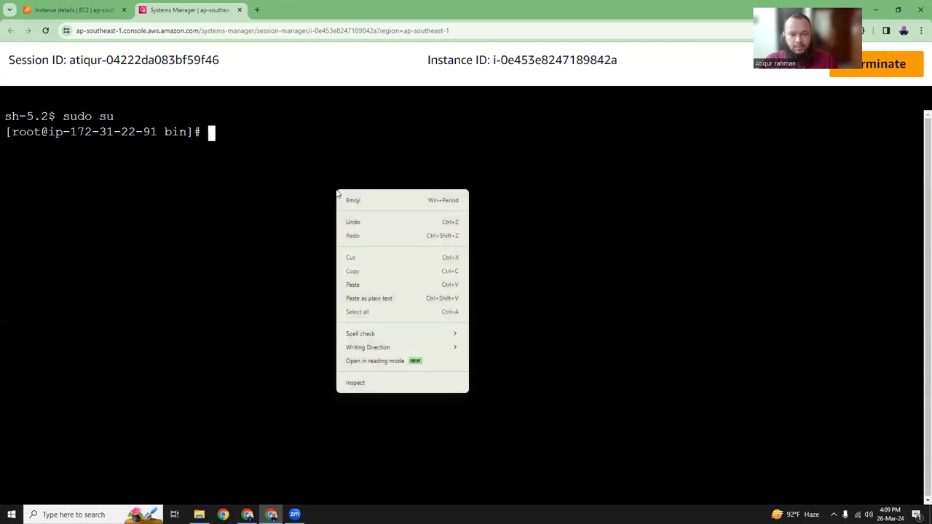
left_click(367, 299)
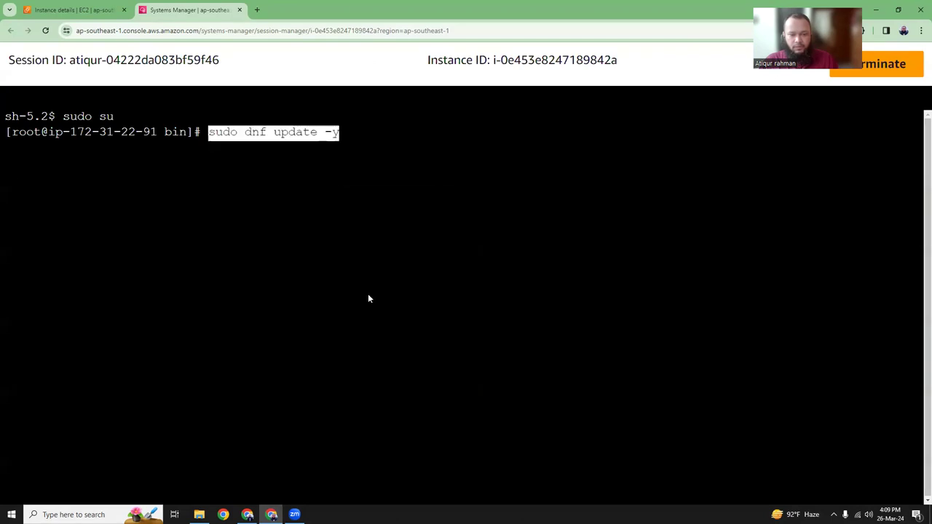
left_click(368, 299)
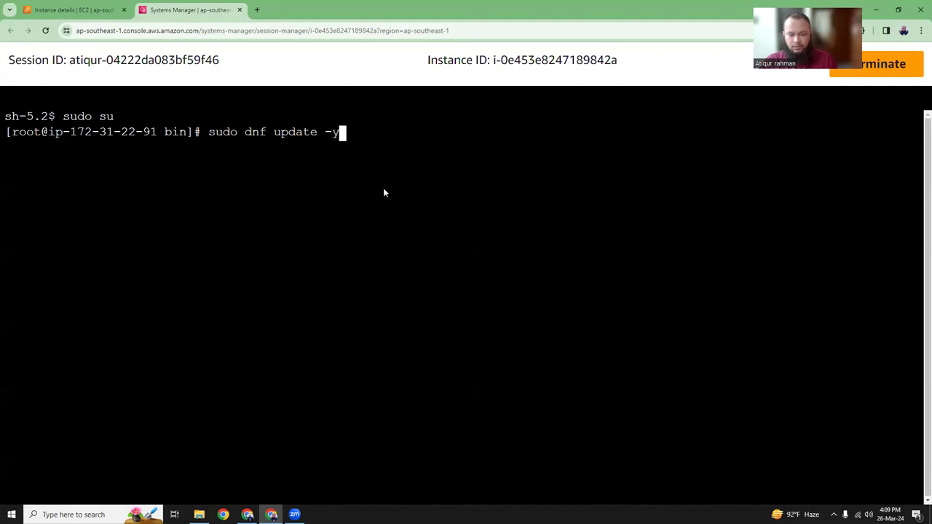
key("Return")
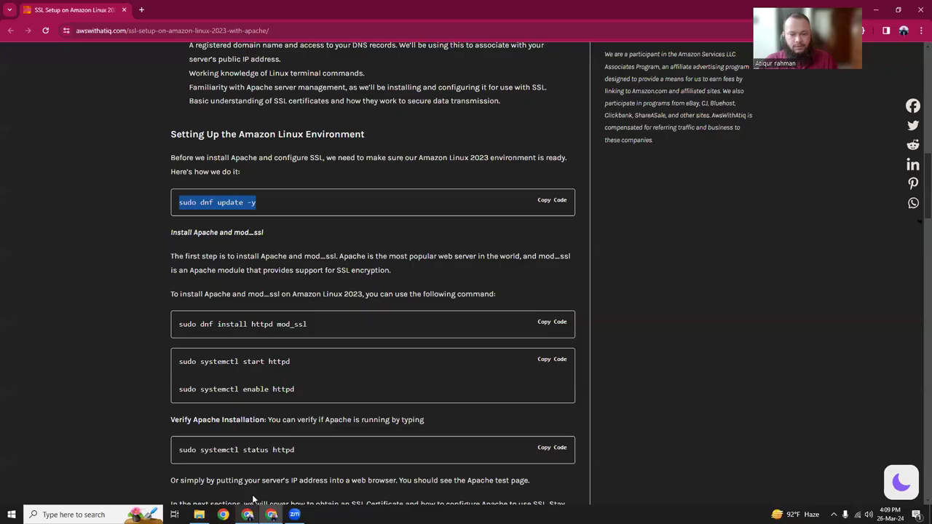
Copy sudo dnf install httpd mod_ssl from the SSL guide, run it in the instance's terminal and confirm the installation with y.
left_click(248, 514)
scroll(311, 270, "down", 2)
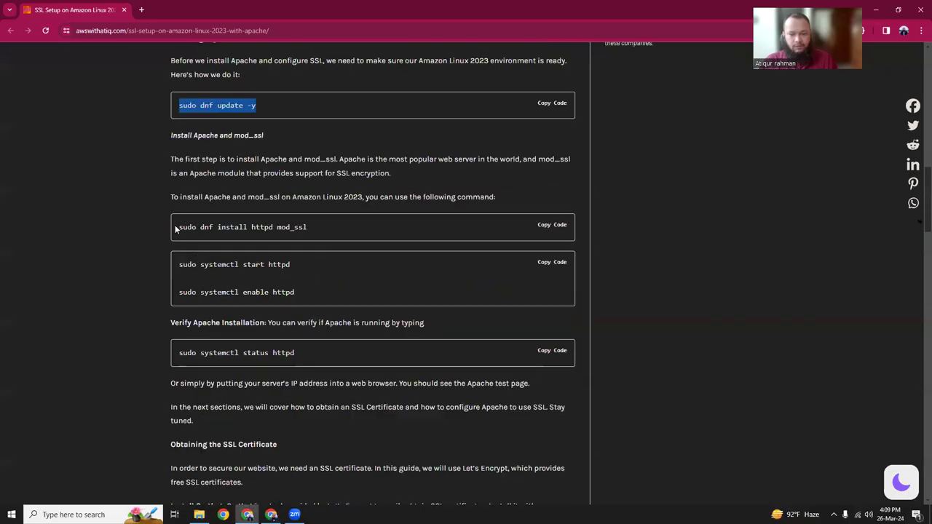
left_click_drag(176, 229, 307, 227)
right_click(278, 227)
left_click(297, 234)
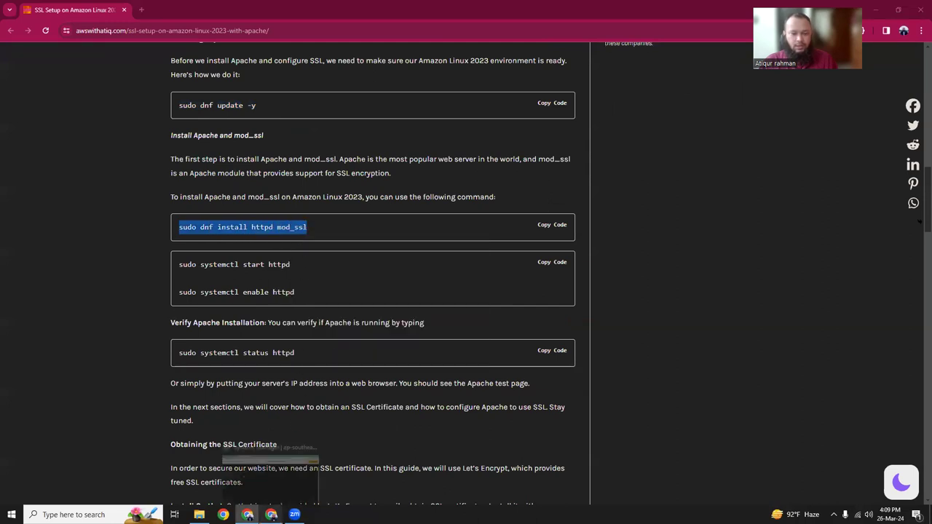
left_click(271, 515)
right_click(312, 305)
left_click(364, 186)
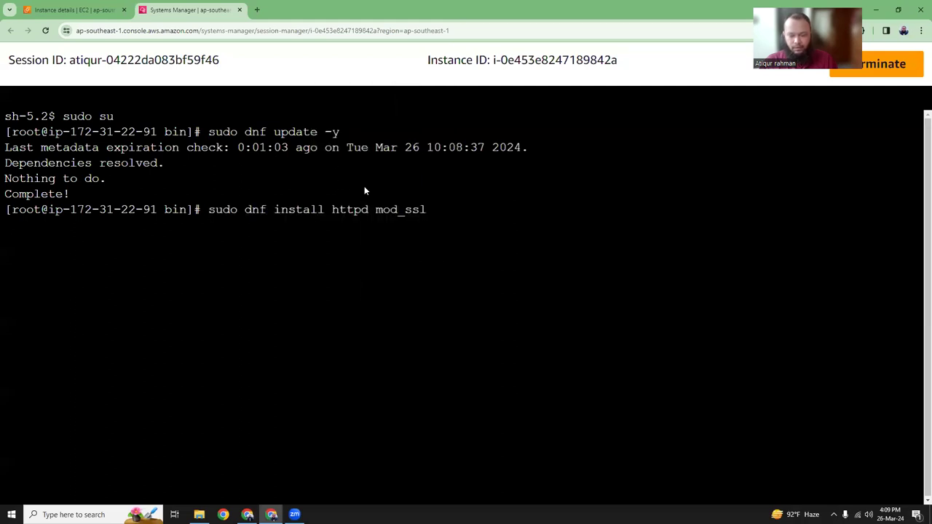
key("Return")
type("y")
key("Return")
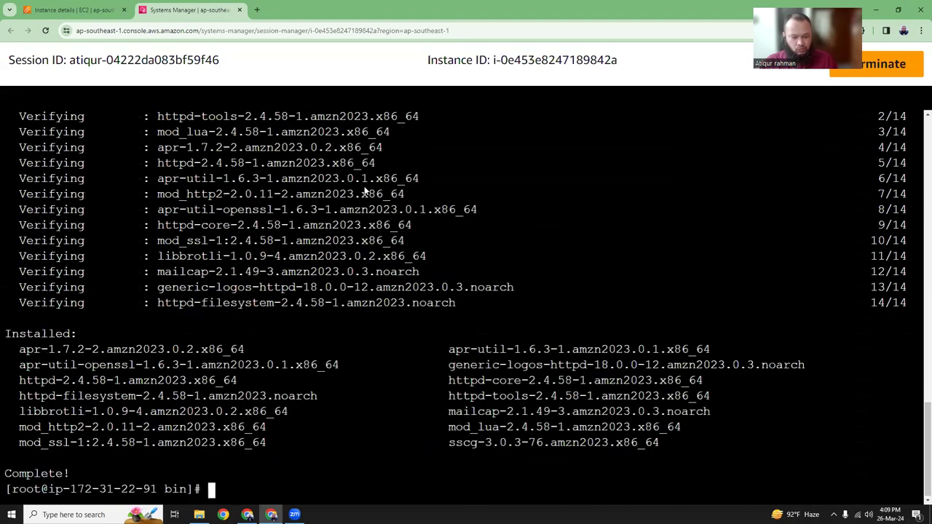
Copy sudo systemctl start httpd from the guide and run it in the Session Manager terminal.
left_click(247, 513)
scroll(360, 235, "down", 2)
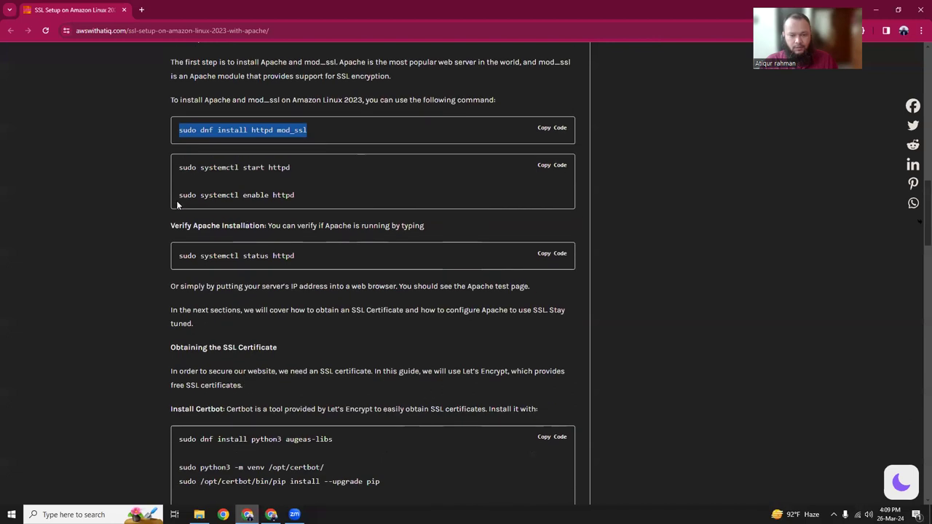
left_click_drag(179, 171, 292, 168)
right_click(273, 169)
left_click(286, 175)
left_click(270, 514)
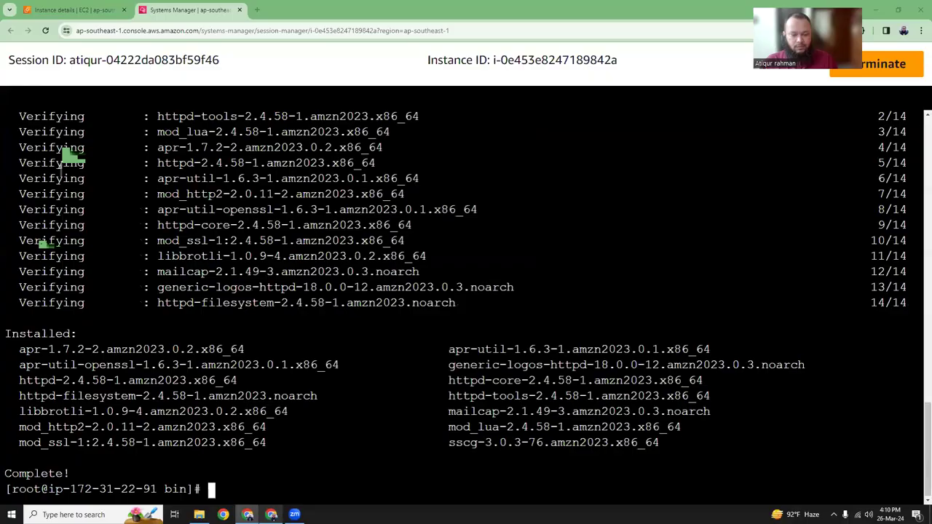
right_click(339, 455)
left_click(386, 338)
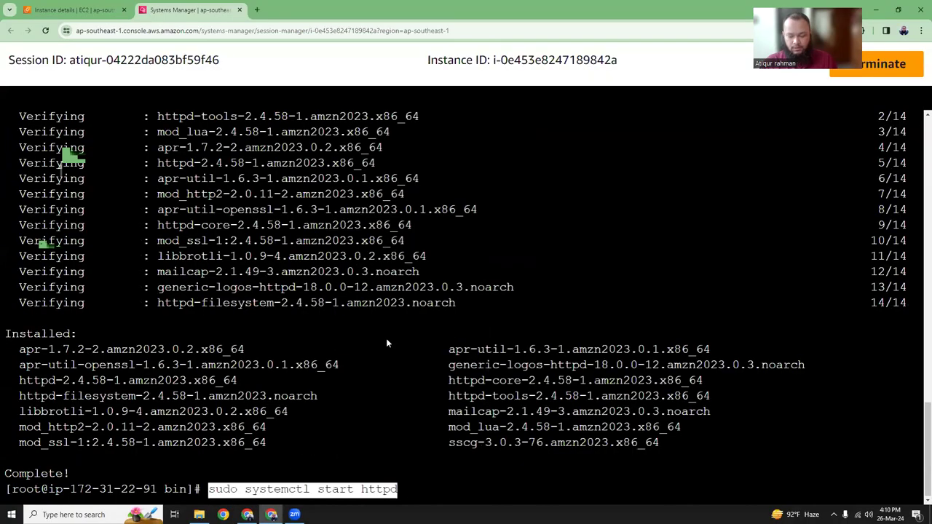
key("Return")
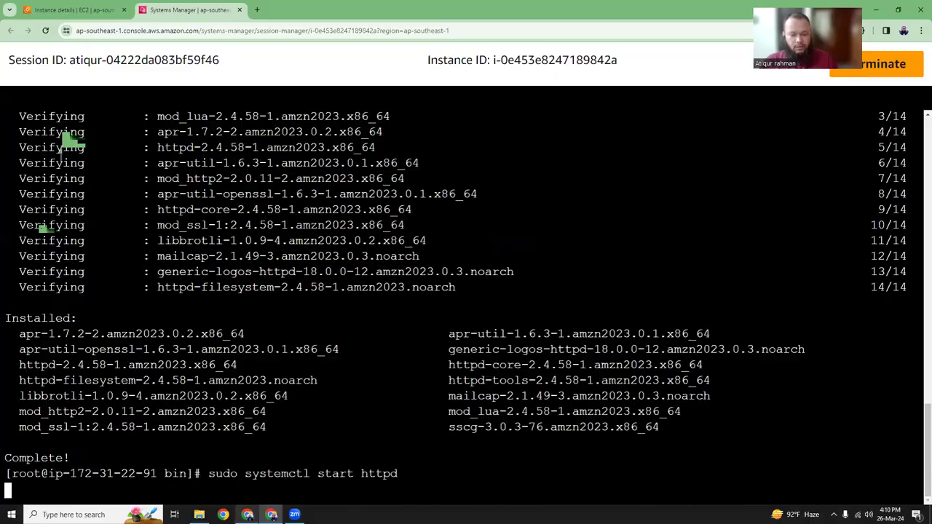
Copy sudo systemctl enable httpd from the guide, run it in the terminal and check its output.
key("alt+Tab")
left_click_drag(180, 197, 296, 197)
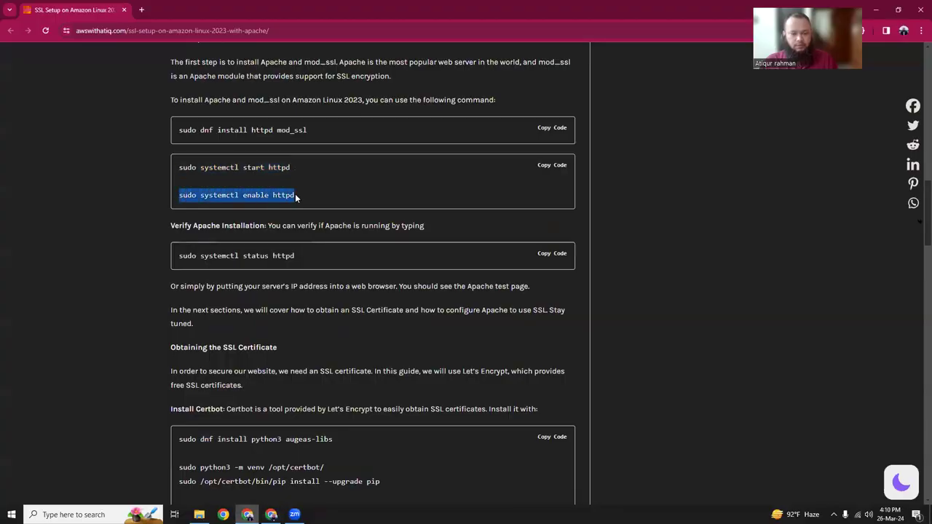
right_click(275, 194)
left_click(294, 208)
left_click(272, 512)
right_click(309, 258)
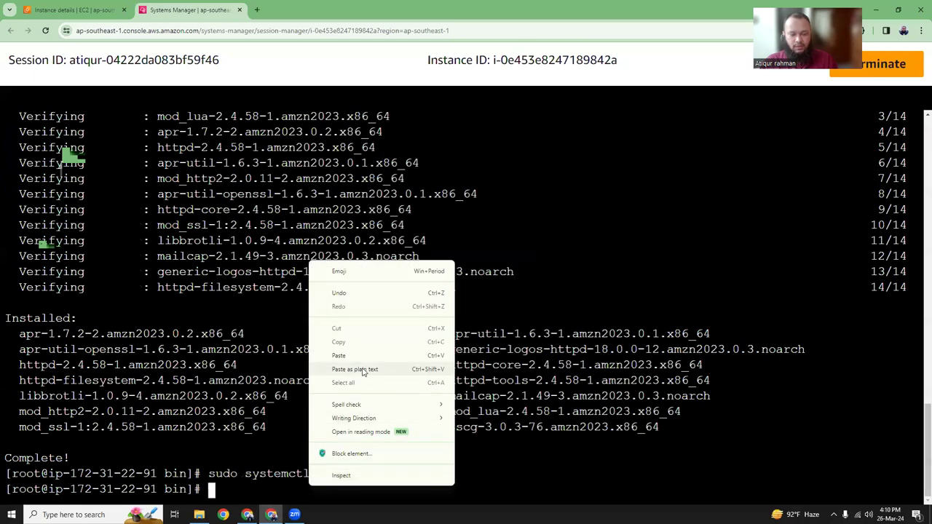
left_click(362, 372)
key("Return")
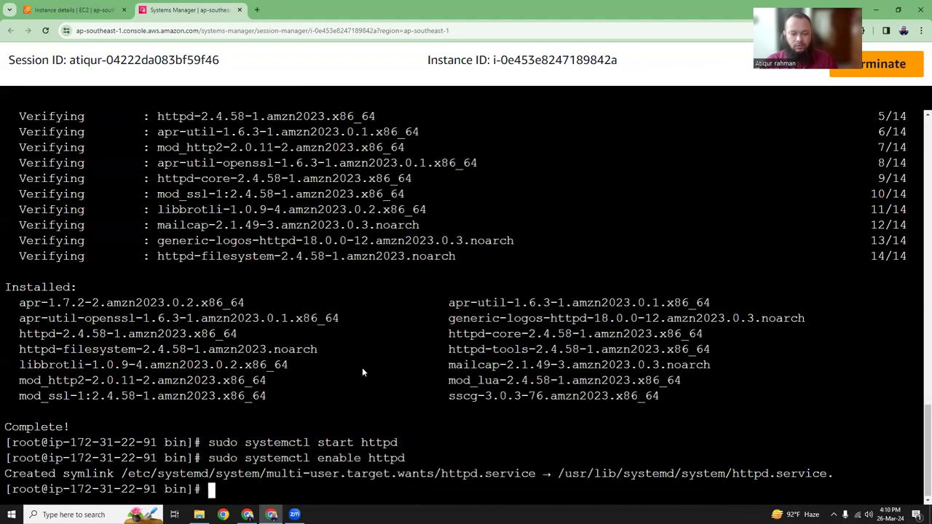
left_click_drag(217, 441, 397, 442)
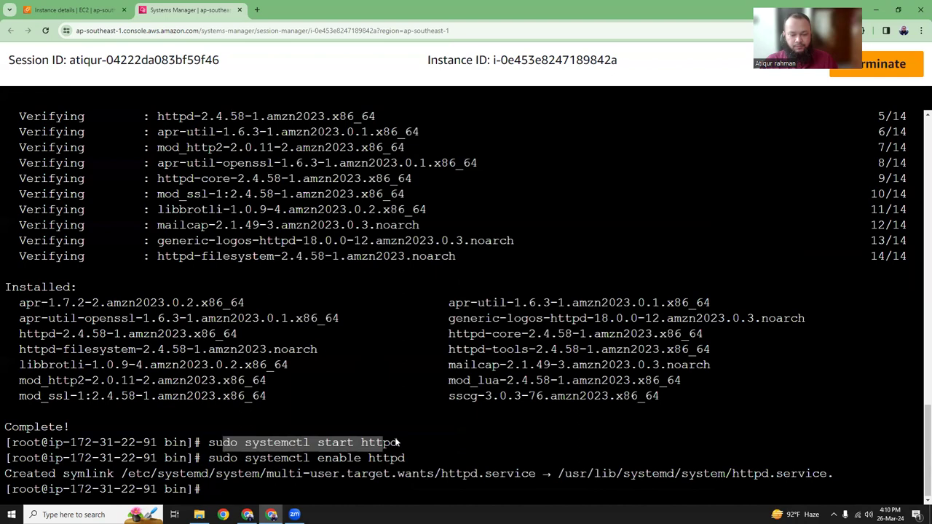
left_click(360, 477)
left_click_drag(70, 474, 335, 475)
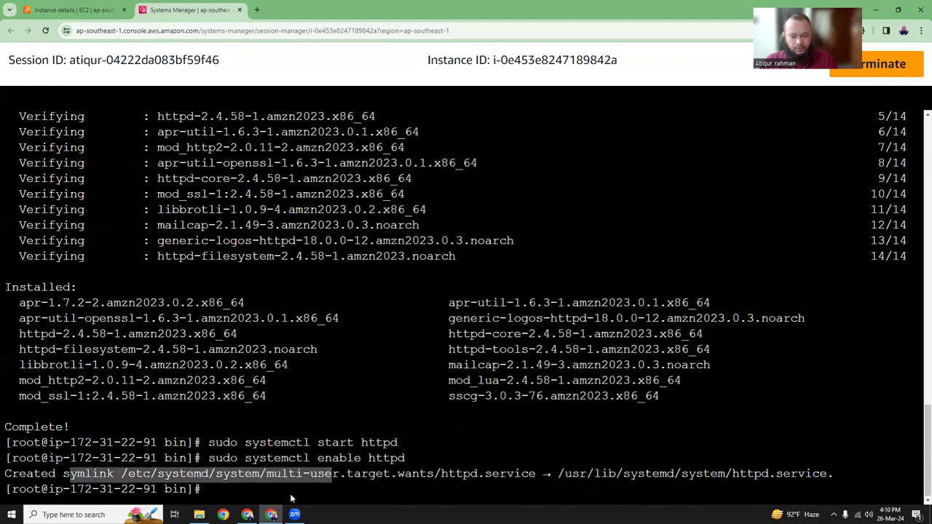
Copy sudo systemctl status httpd from the guide and run it in the instance's terminal.
left_click(247, 515)
scroll(339, 290, "down", 1)
left_click(188, 207)
left_click_drag(180, 208, 313, 209)
right_click(260, 209)
left_click(281, 225)
left_click(271, 514)
right_click(356, 485)
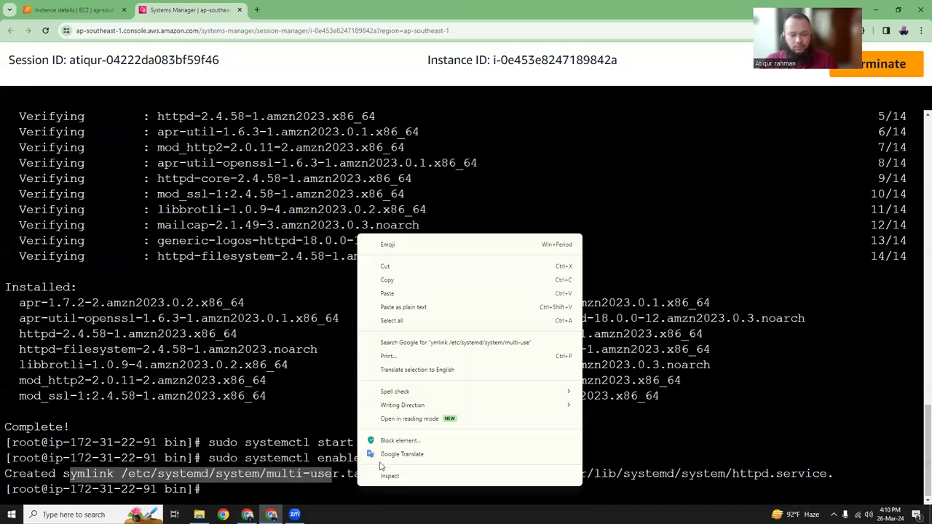
left_click(406, 309)
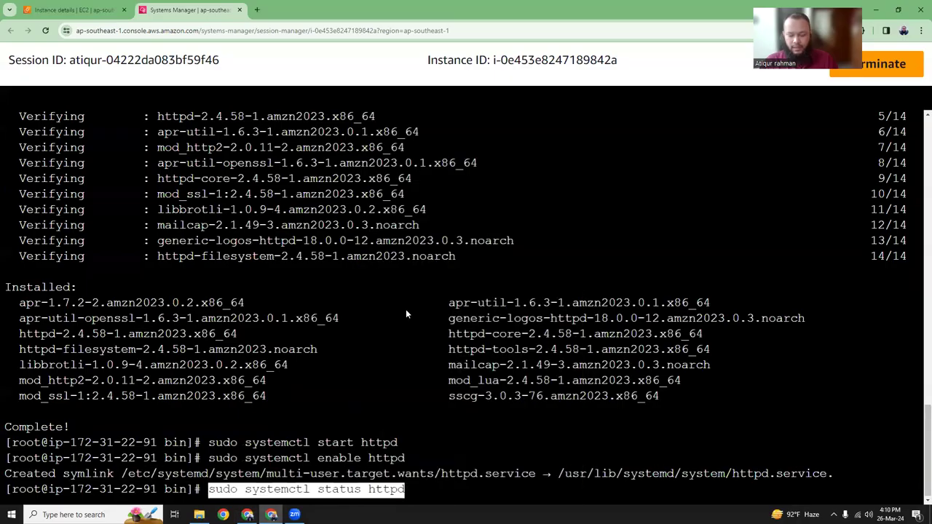
key("Return")
Check the Active line of the httpd status output, quit the status view and clear the terminal.
left_click_drag(101, 225, 225, 228)
left_click(226, 227)
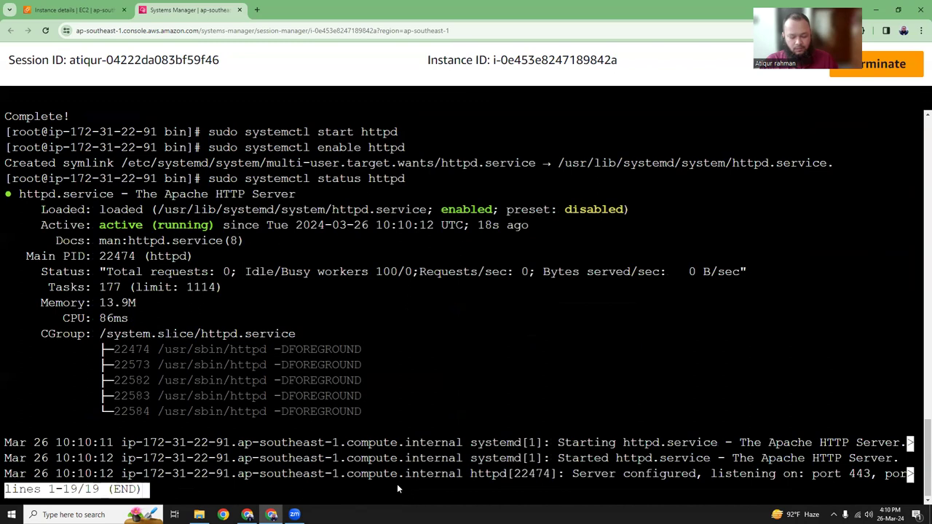
type("qclear")
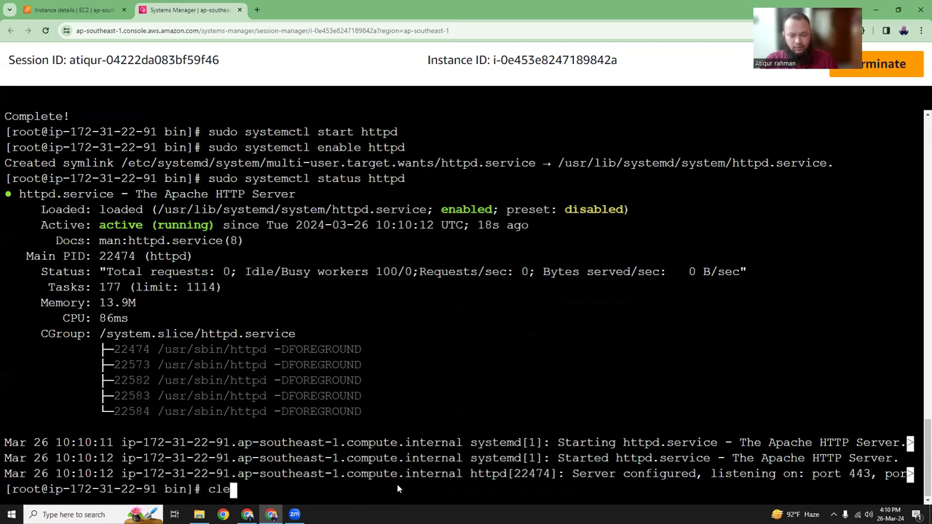
key("Return")
Switch back to the SSL guide and go to its Install Certbot commands.
left_click(250, 512)
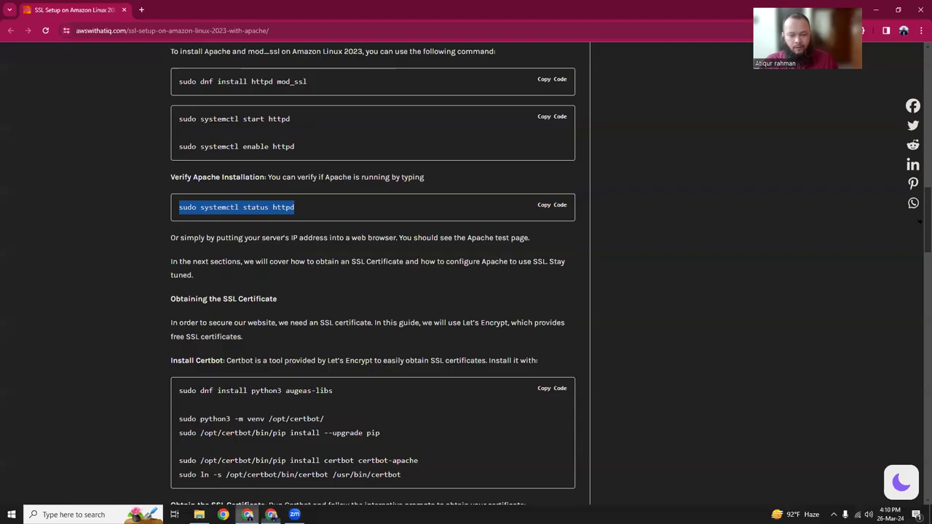
scroll(317, 269, "down", 2)
scroll(316, 272, "down", 1)
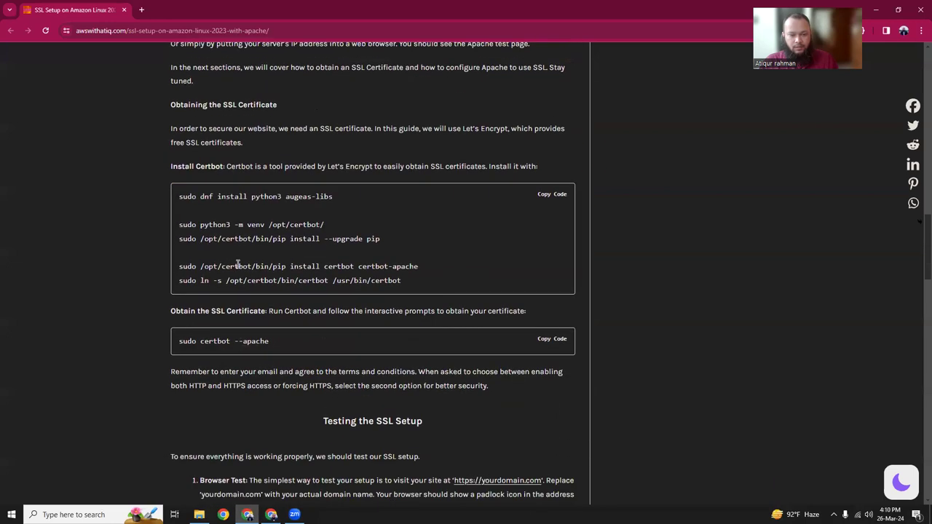